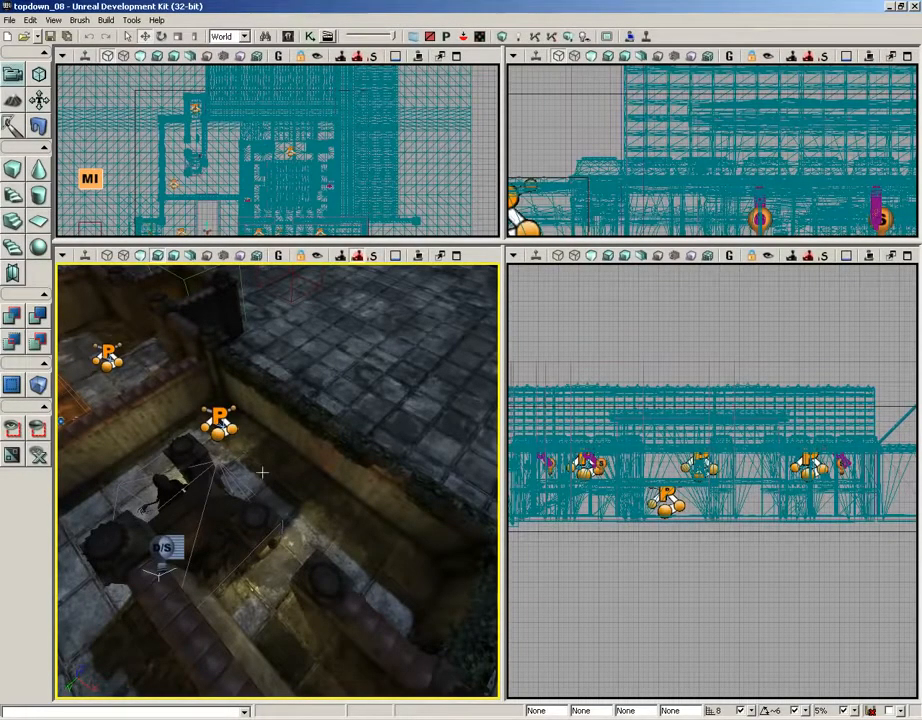
Pick the SM_Block static mesh from the topdown_test package's Static_Meshes group.
{"action": "mouse_move", "coordinate": [355, 539]}
{"action": "right_mouse_down"}
{"action": "mouse_move", "coordinate": [341, 539]}
{"action": "mouse_move", "coordinate": [350, 538]}
{"action": "right_mouse_up"}
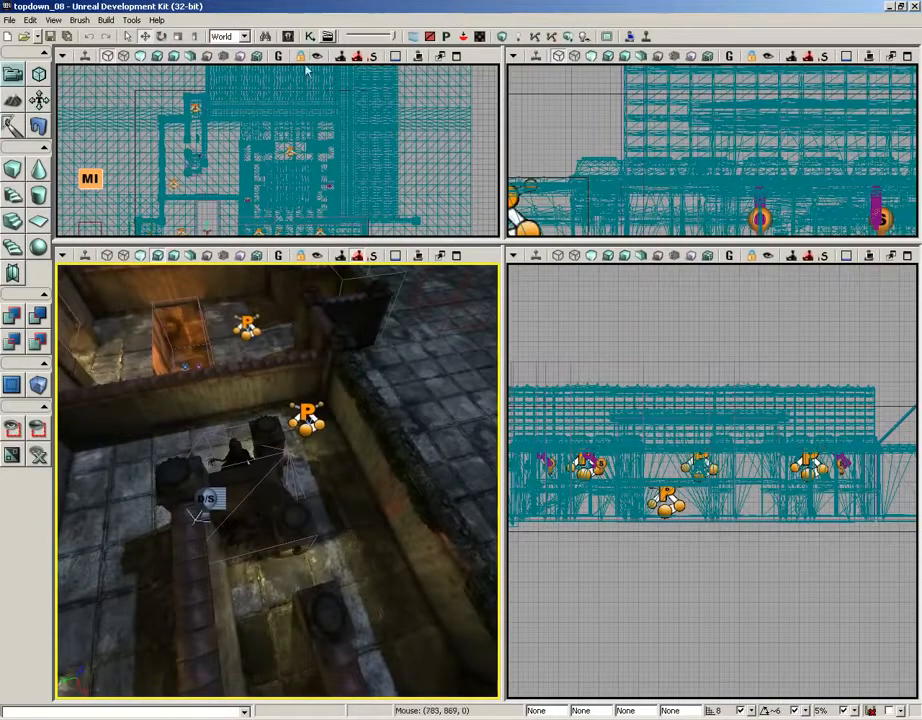
{"action": "left_click", "coordinate": [288, 37]}
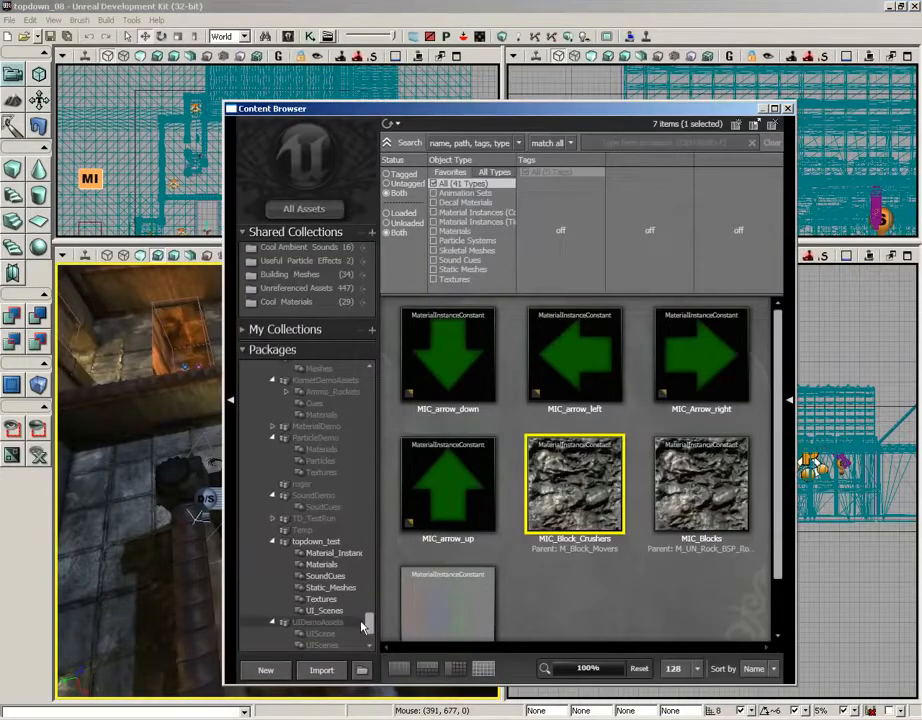
{"action": "left_click", "coordinate": [330, 588]}
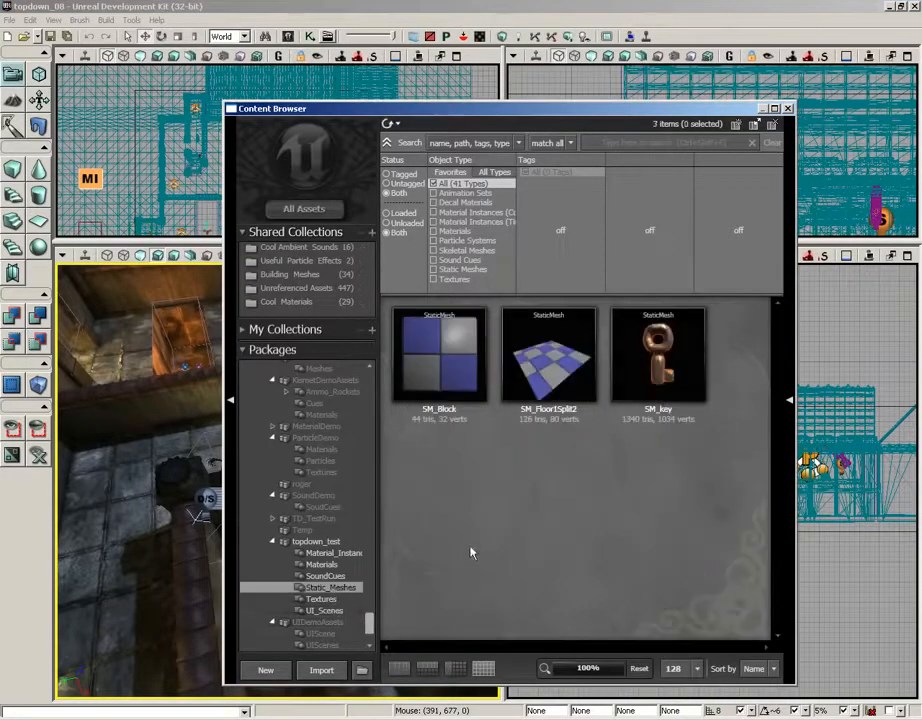
{"action": "left_click", "coordinate": [437, 372]}
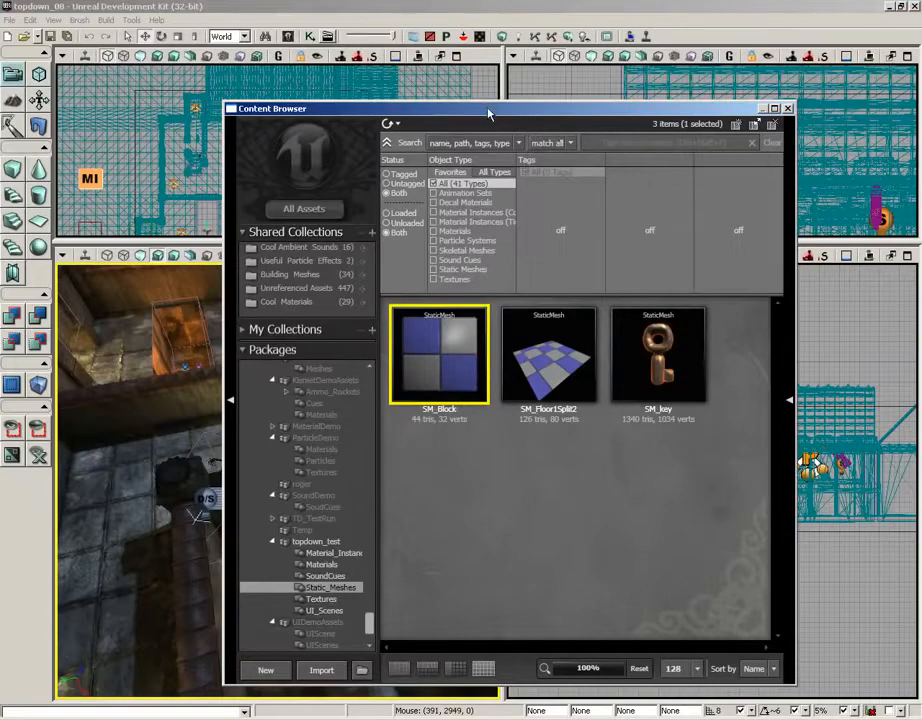
{"action": "left_click_drag", "start_coordinate": [489, 100], "coordinate": [569, 40]}
{"action": "left_click", "coordinate": [868, 49]}
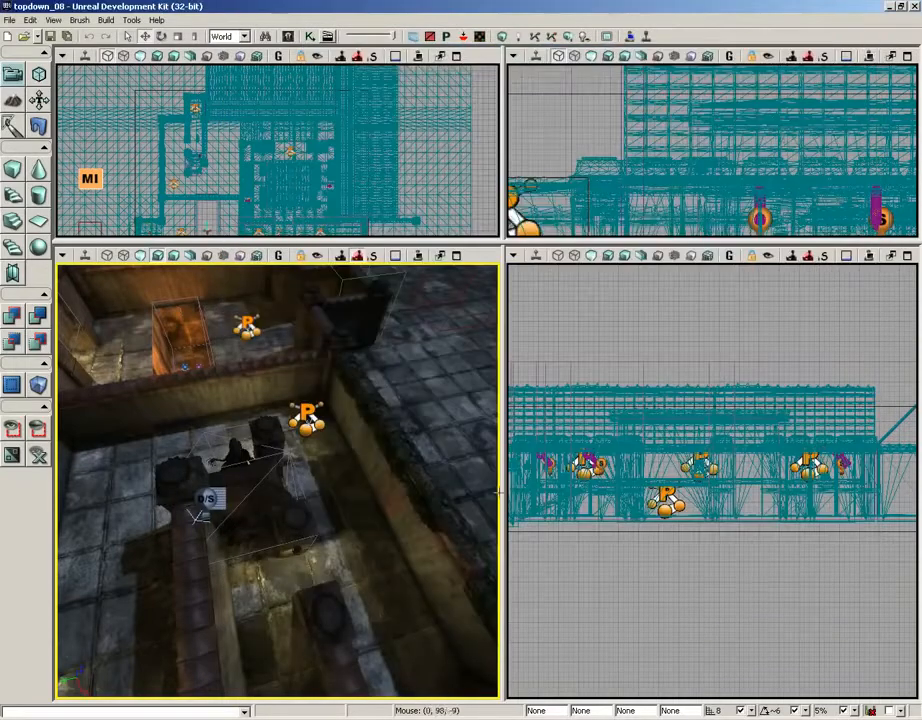
Add SM_Block as an InterpActor on the floor of the narrow walled passage.
{"action": "right_click", "coordinate": [357, 558]}
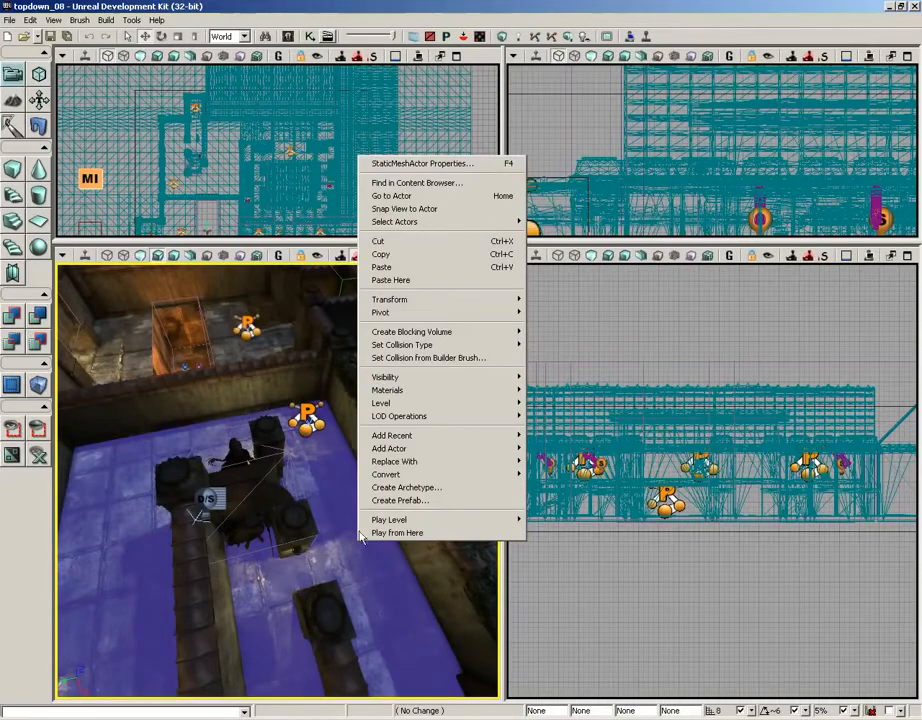
{"action": "mouse_move", "coordinate": [394, 454]}
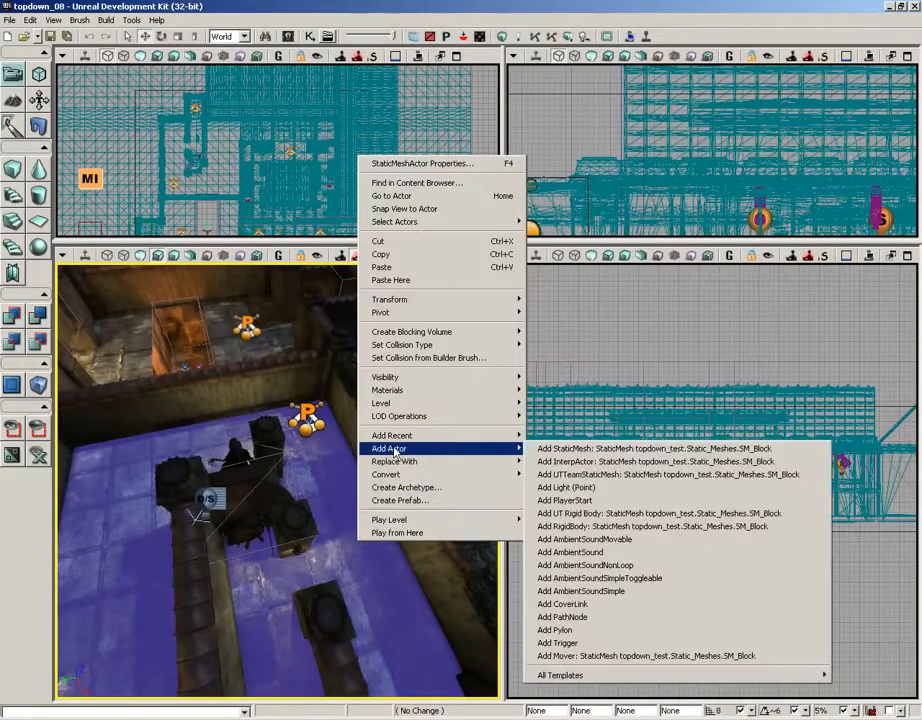
{"action": "left_click", "coordinate": [555, 461]}
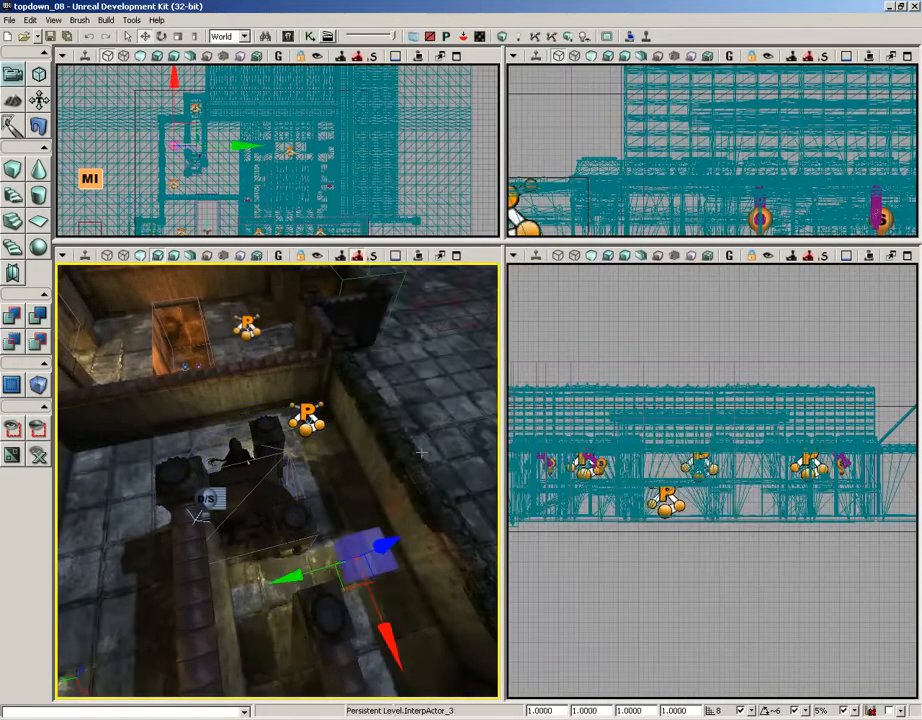
{"action": "right_click_drag", "start_coordinate": [407, 457], "coordinate": [438, 489]}
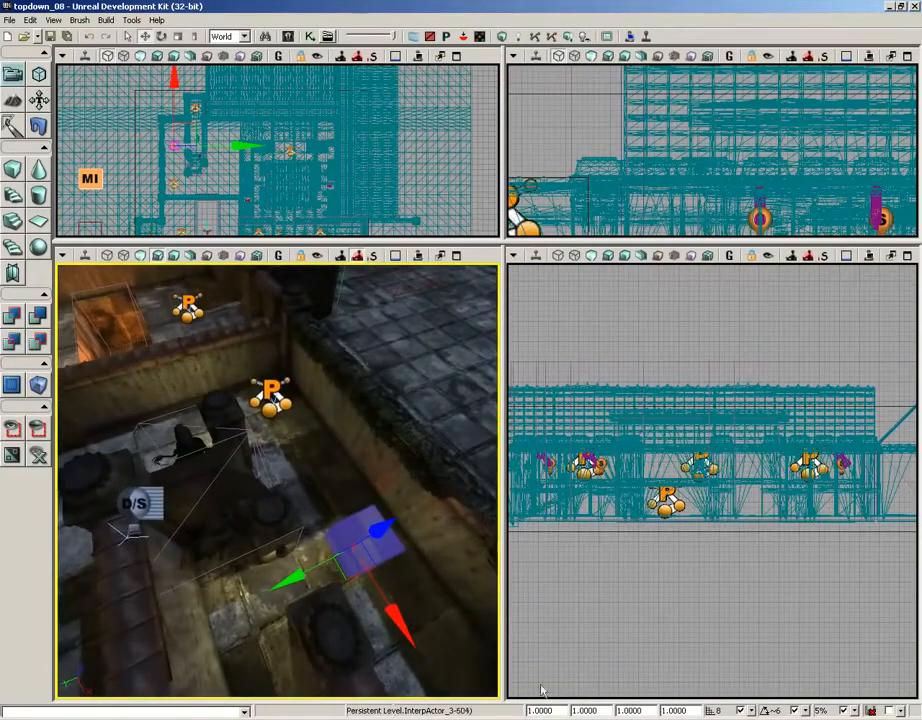
Set the new block's overall draw scale to 2.5 and its Z scale to 0.75.
{"action": "left_click", "coordinate": [563, 712]}
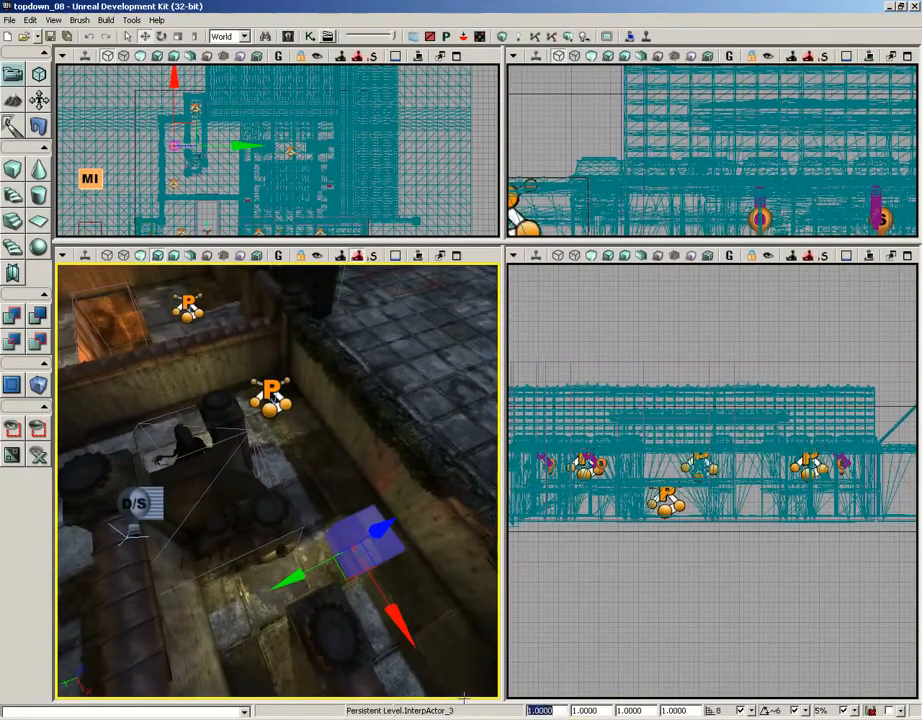
{"action": "type", "text": "2.5"}
{"action": "key", "text": "Return"}
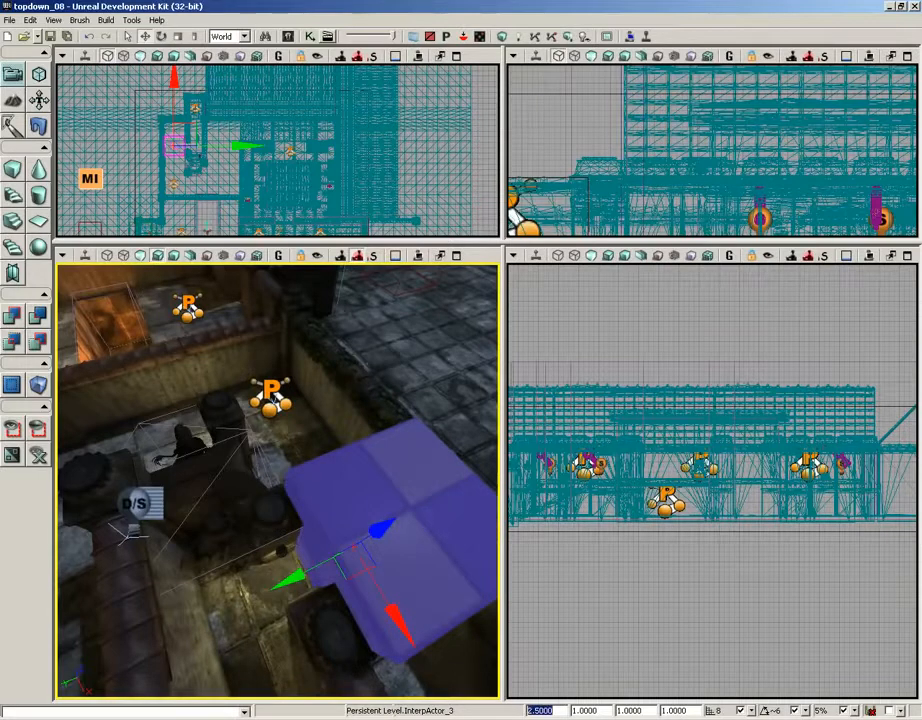
{"action": "left_click", "coordinate": [673, 711]}
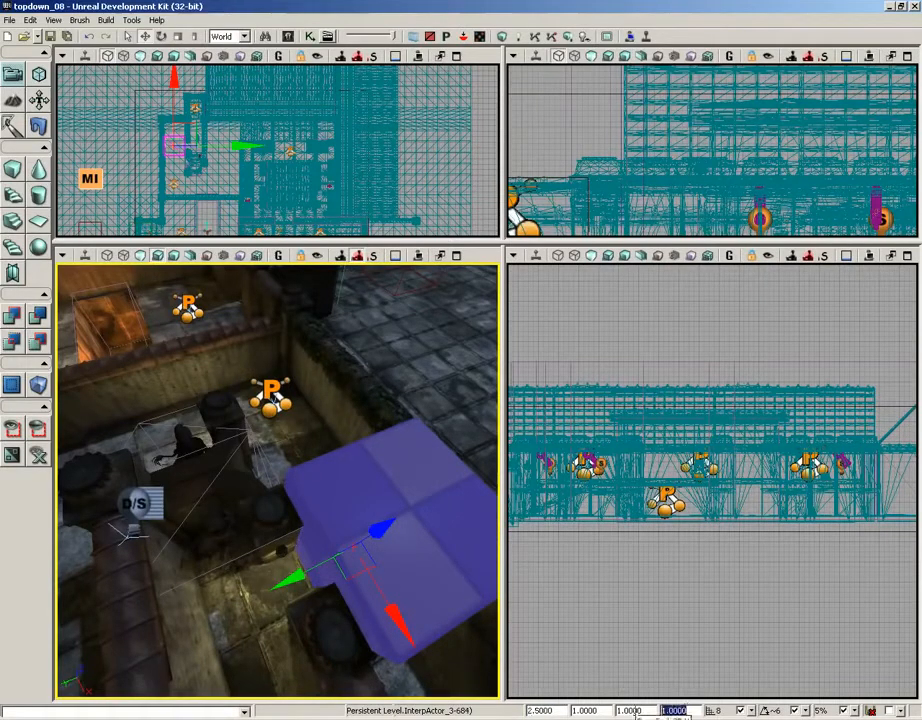
{"action": "type", "text": ".75"}
{"action": "key", "text": "Return"}
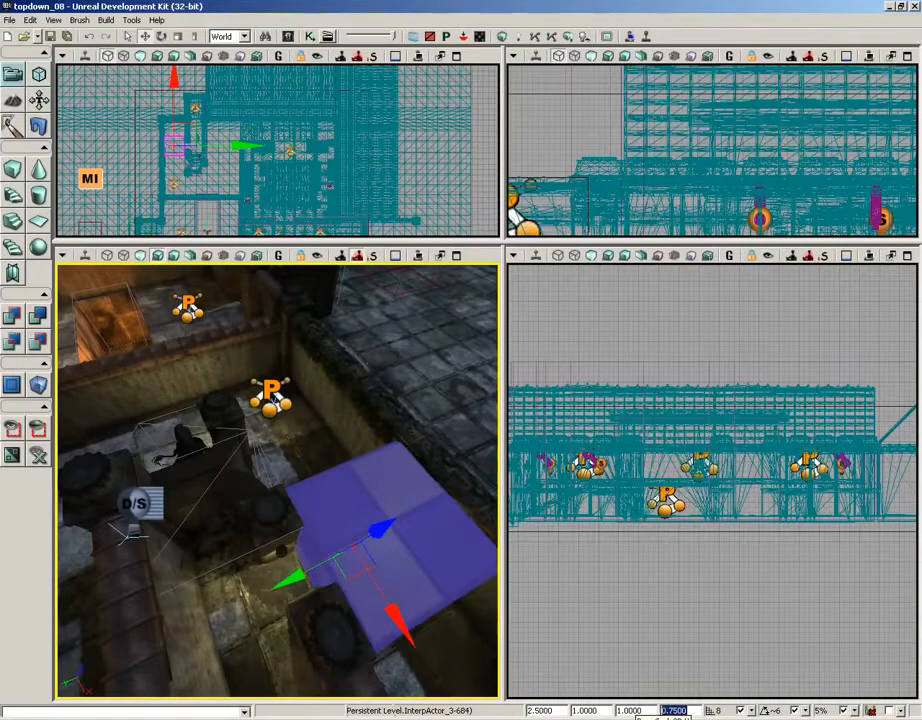
Shift the block along the Y axis so it fits between the side walls of the passage.
{"action": "left_click_drag", "start_coordinate": [292, 481], "coordinate": [270, 501]}
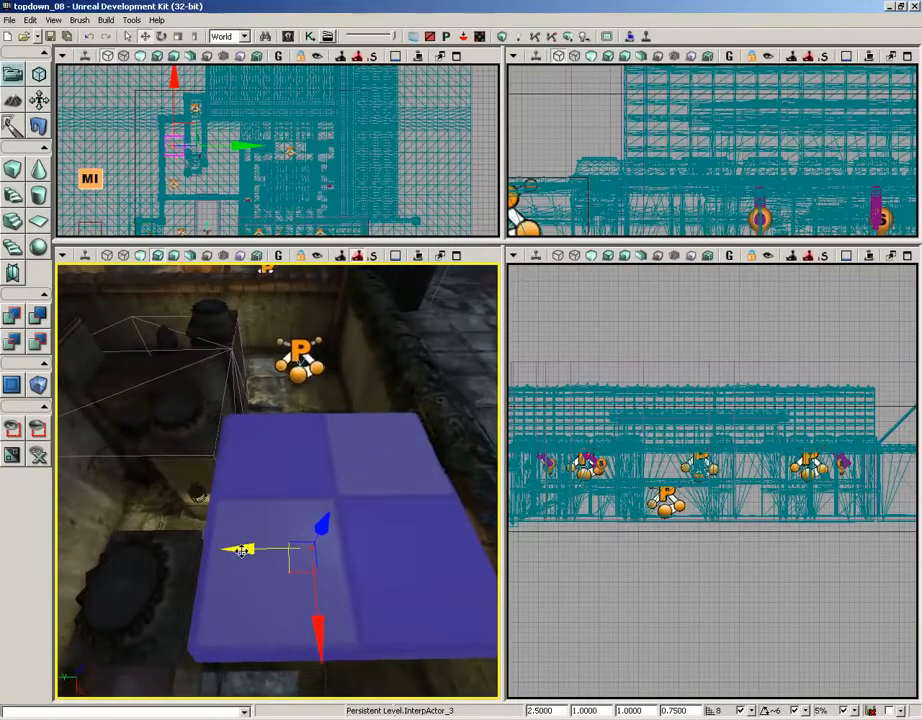
{"action": "left_click_drag", "start_coordinate": [241, 548], "coordinate": [233, 550]}
{"action": "right_click_drag", "start_coordinate": [217, 518], "coordinate": [181, 535]}
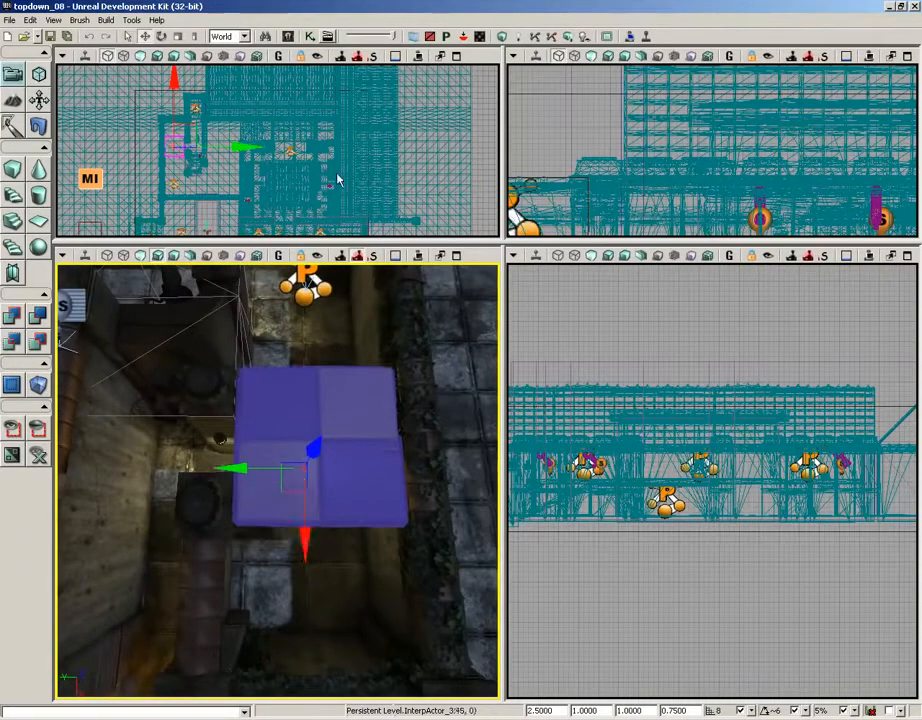
{"action": "scroll", "coordinate": [405, 545], "scroll_direction": "down", "scroll_amount": 5}
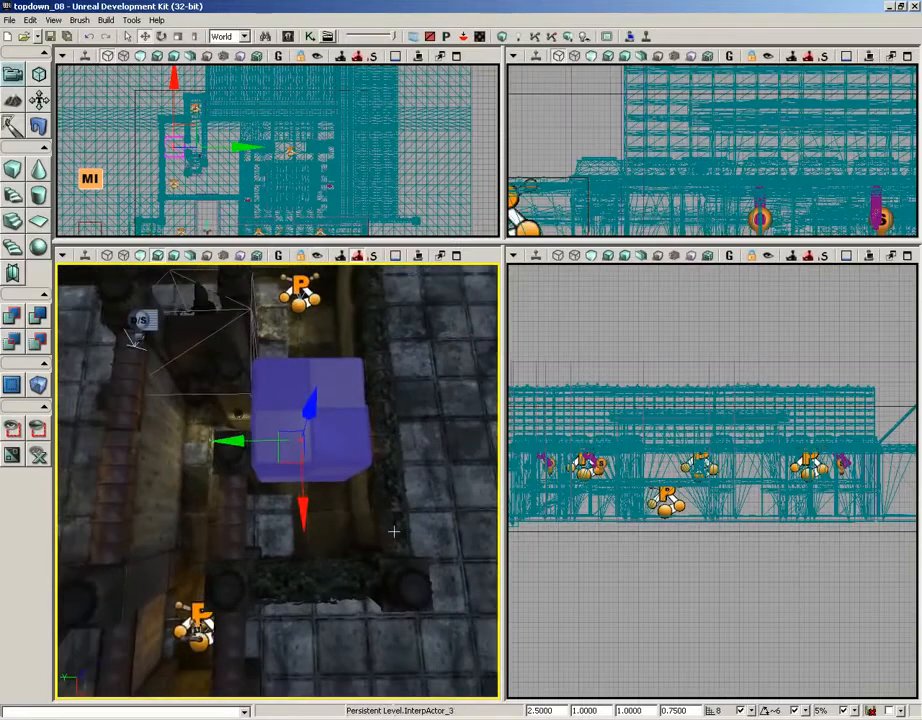
Reselect the block and slide it along the X axis, farther from the passage's hedge-covered end wall.
{"action": "left_click", "coordinate": [195, 622]}
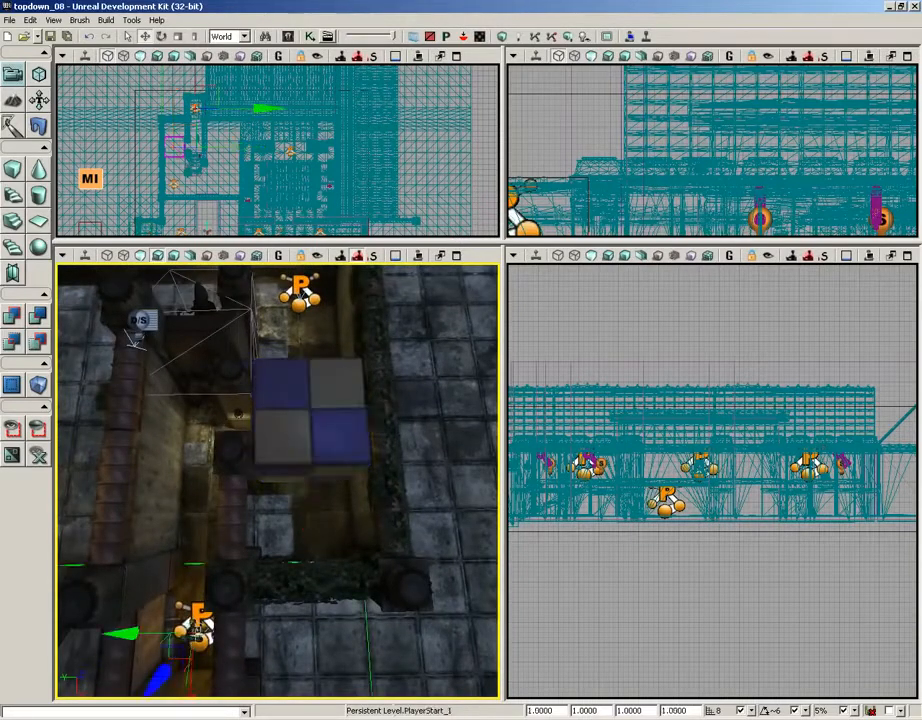
{"action": "right_click_drag", "start_coordinate": [329, 524], "coordinate": [328, 560]}
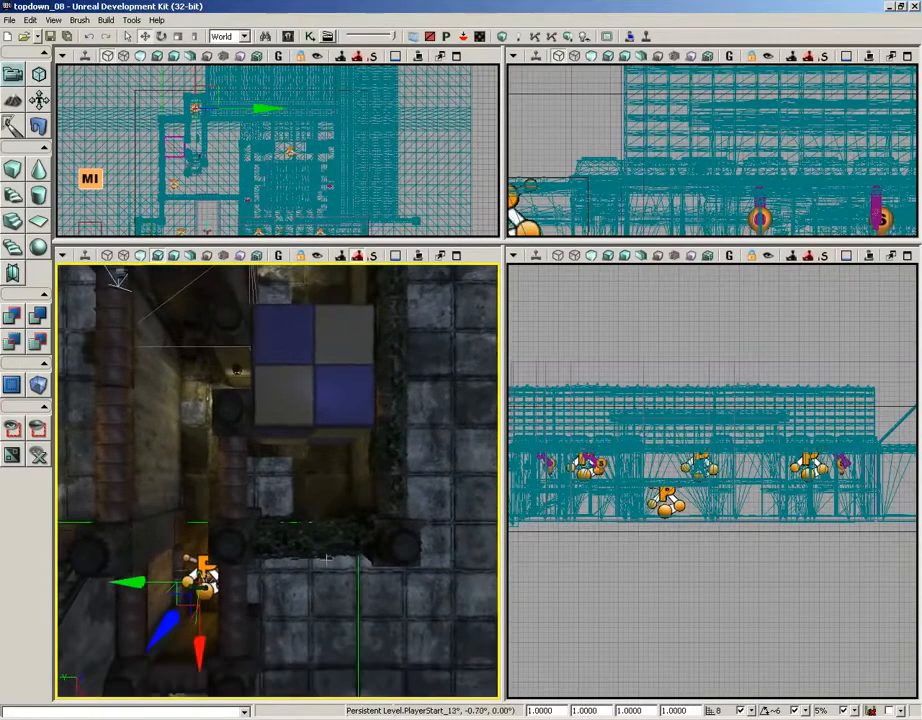
{"action": "middle_click_drag", "start_coordinate": [328, 560], "coordinate": [327, 532]}
{"action": "left_click", "coordinate": [321, 403]}
{"action": "scroll", "coordinate": [361, 488], "scroll_direction": "down", "scroll_amount": 2}
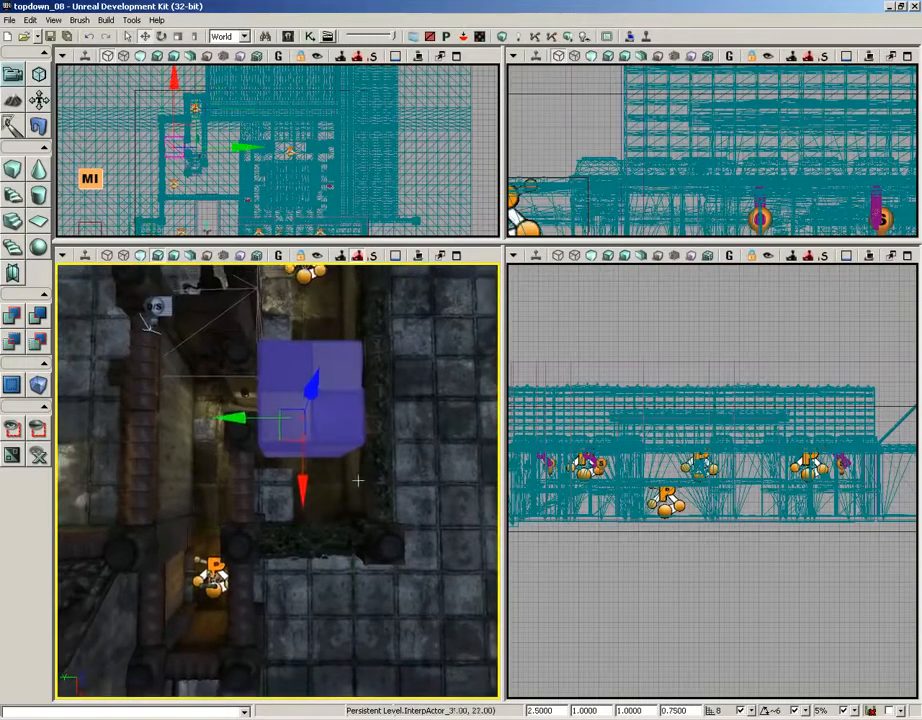
{"action": "left_click_drag", "start_coordinate": [358, 479], "coordinate": [340, 394]}
{"action": "mouse_move", "coordinate": [301, 537]}
{"action": "left_mouse_down"}
{"action": "mouse_move", "coordinate": [301, 510]}
{"action": "mouse_move", "coordinate": [291, 620]}
{"action": "mouse_move", "coordinate": [291, 517]}
{"action": "left_mouse_up"}
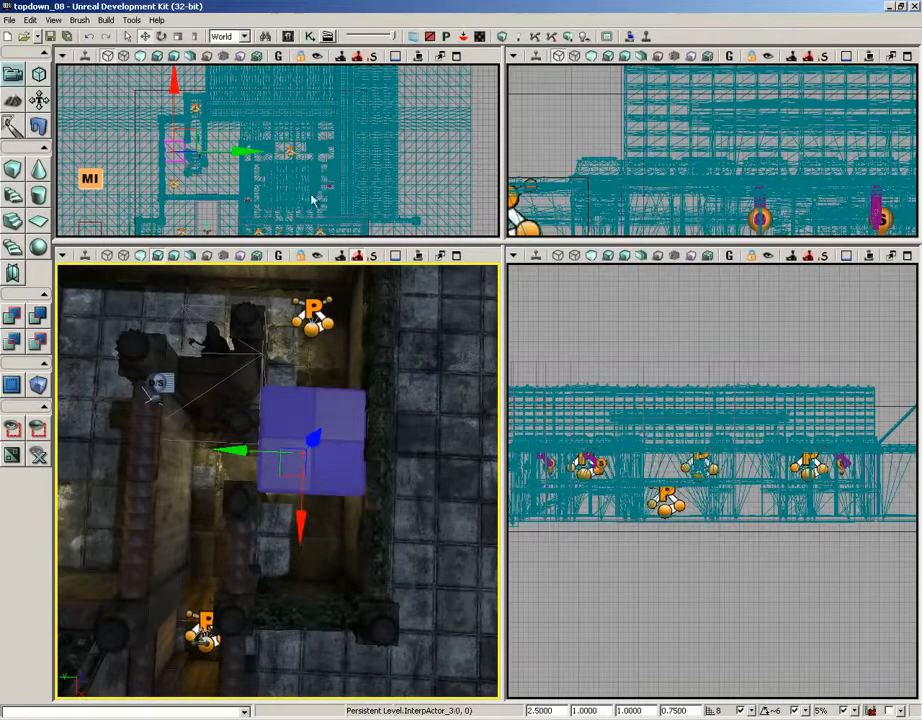
Apply the M_Block_Movers material from the topdown_test package's Materials group to the block, then deselect the block.
{"action": "left_click", "coordinate": [290, 37]}
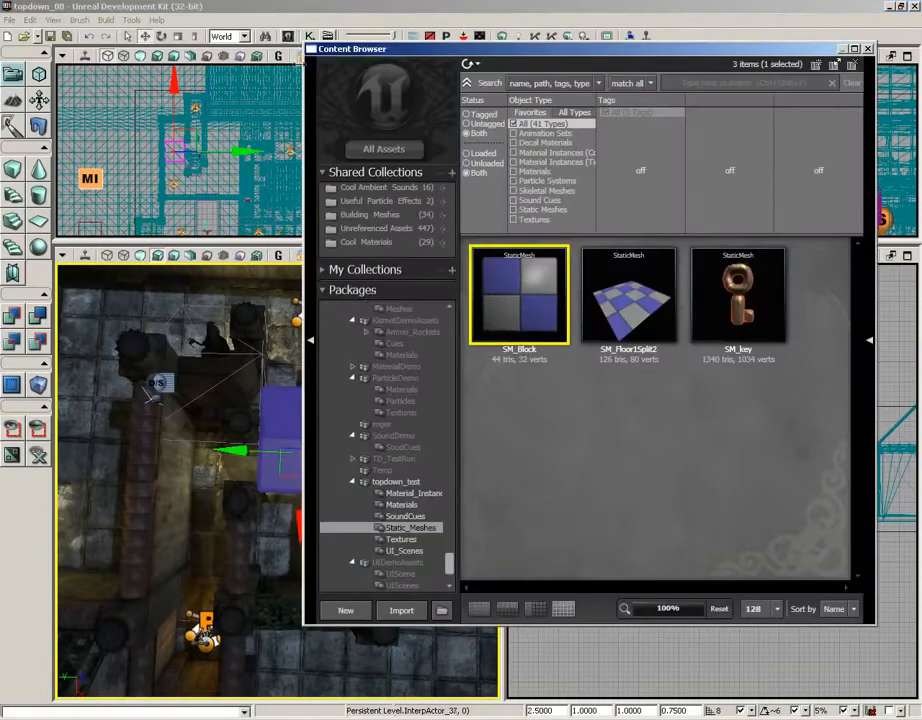
{"action": "left_click", "coordinate": [397, 516]}
{"action": "left_click", "coordinate": [401, 504]}
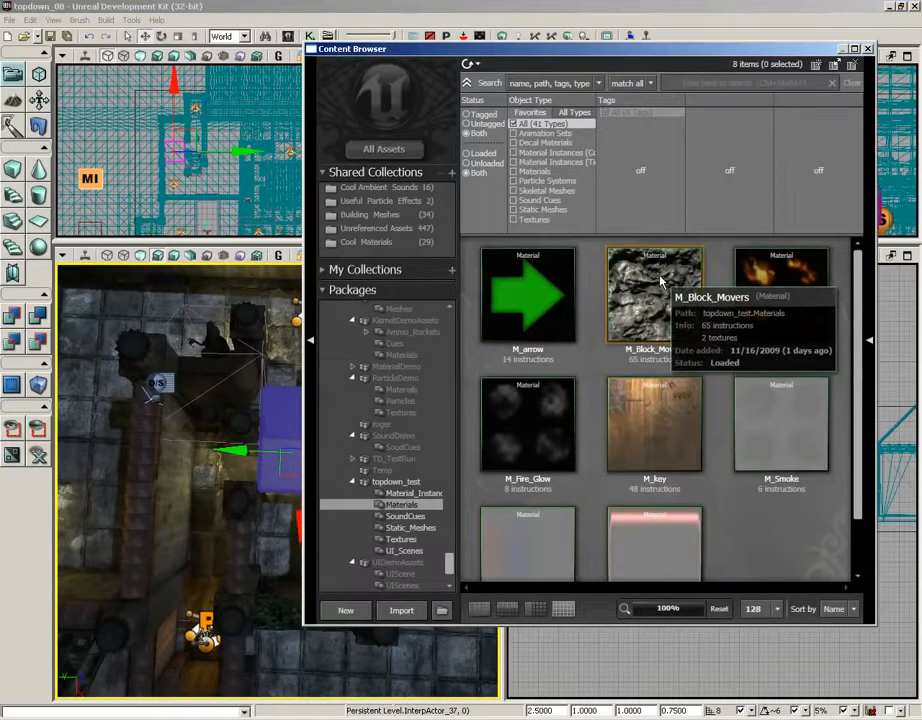
{"action": "left_click_drag", "start_coordinate": [601, 49], "coordinate": [736, 47]}
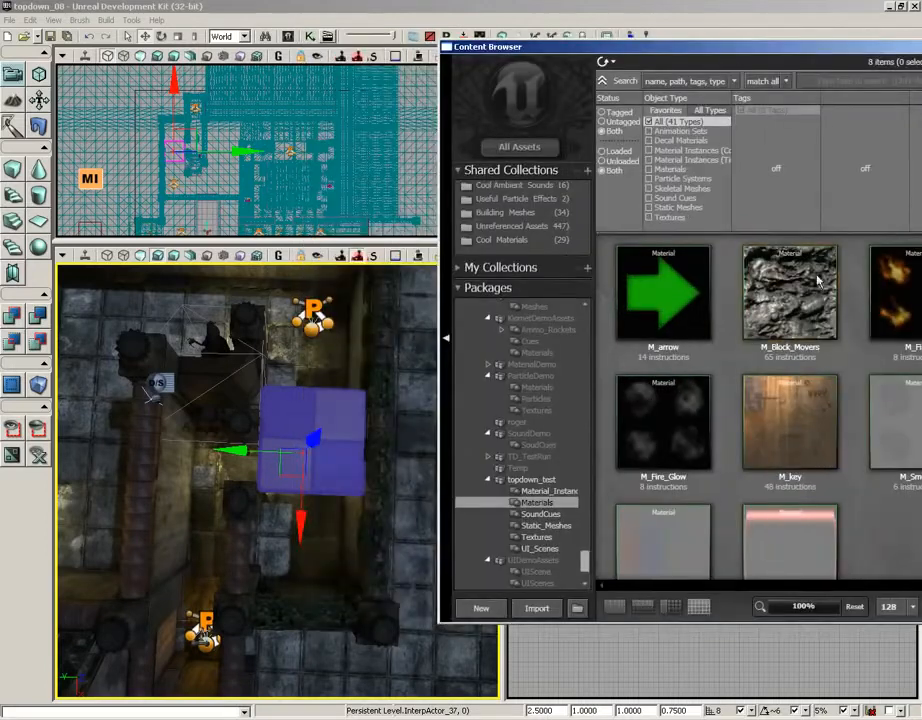
{"action": "left_click_drag", "start_coordinate": [803, 291], "coordinate": [339, 455]}
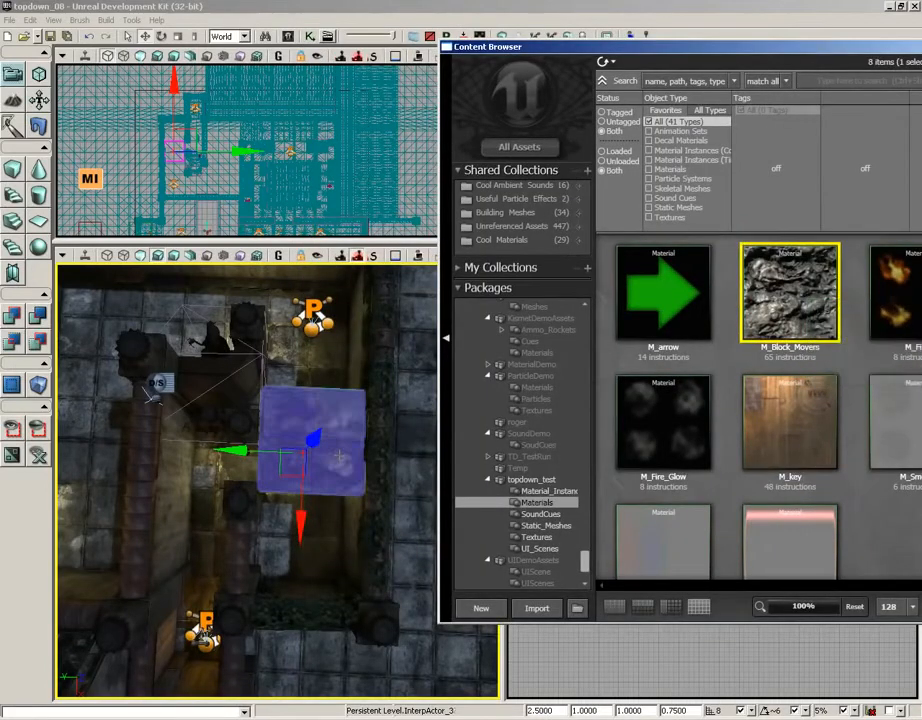
{"action": "left_click", "coordinate": [401, 543]}
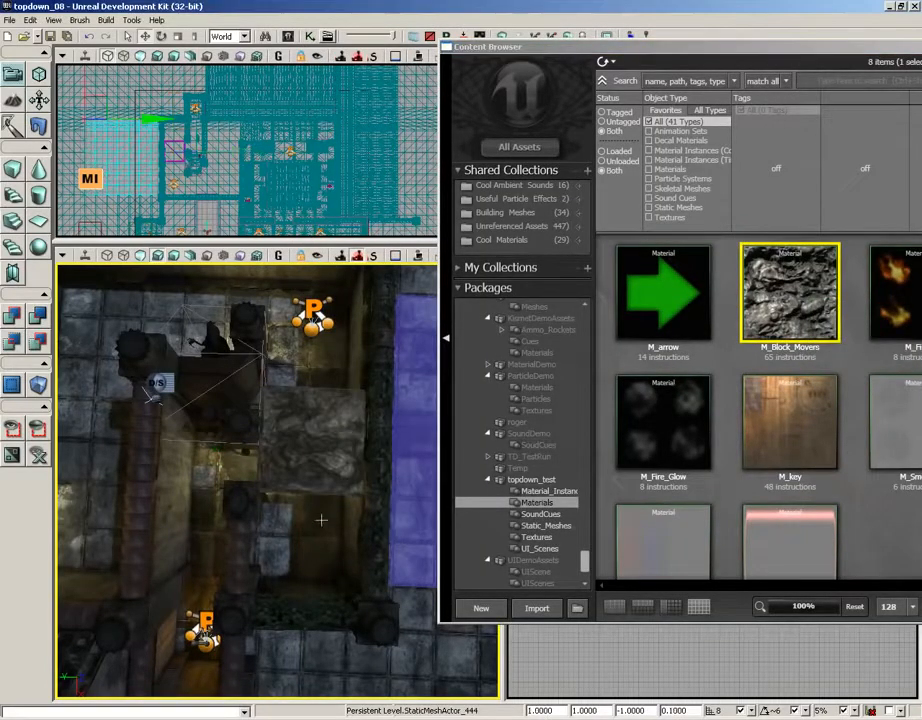
Turn on real-time preview in the perspective viewport to check the block's material, and close the Content Browser.
{"action": "left_click", "coordinate": [86, 256]}
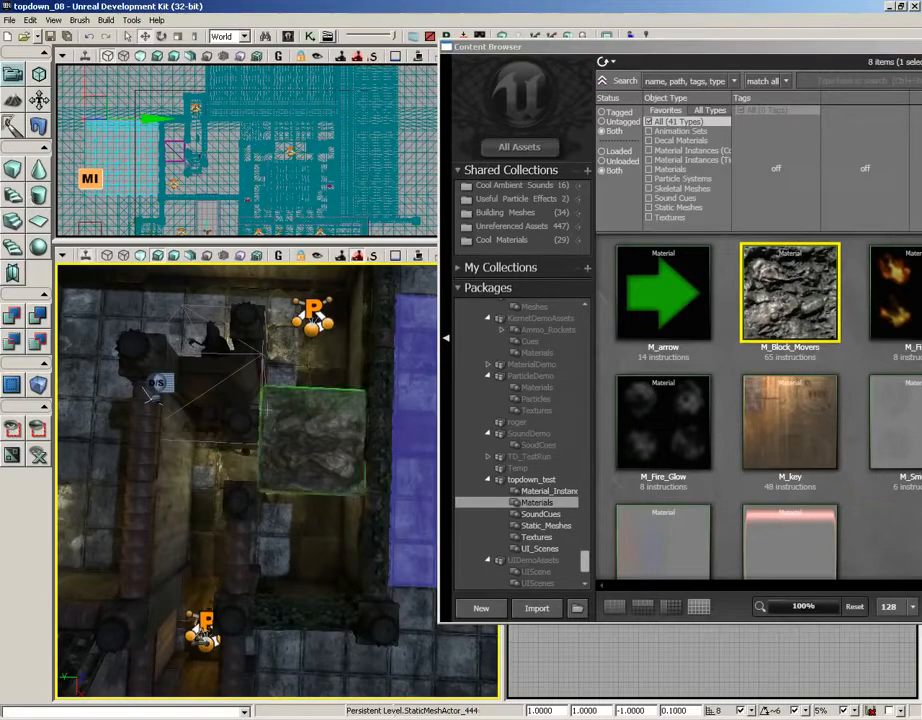
{"action": "right_click_drag", "start_coordinate": [325, 455], "coordinate": [325, 410]}
{"action": "mouse_move", "coordinate": [314, 501]}
{"action": "left_mouse_down"}
{"action": "mouse_move", "coordinate": [314, 530]}
{"action": "mouse_move", "coordinate": [314, 514]}
{"action": "left_mouse_up"}
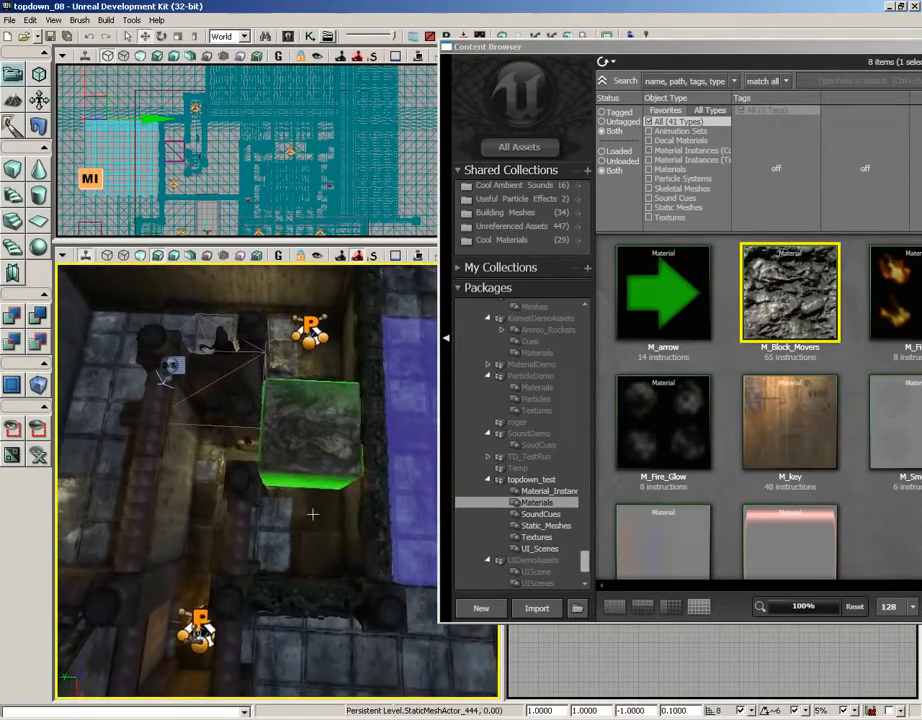
{"action": "left_click_drag", "start_coordinate": [740, 47], "coordinate": [489, 89]}
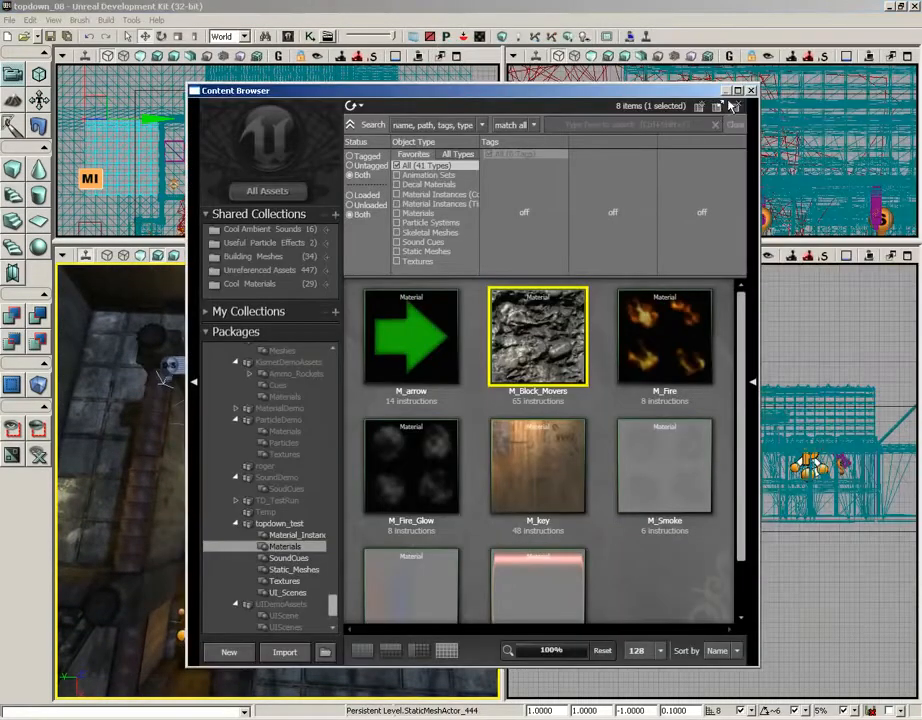
{"action": "left_click", "coordinate": [752, 91]}
Set the block InterpActor's Collision Type to COLLIDE_BlockAll in its properties.
{"action": "left_click", "coordinate": [310, 430]}
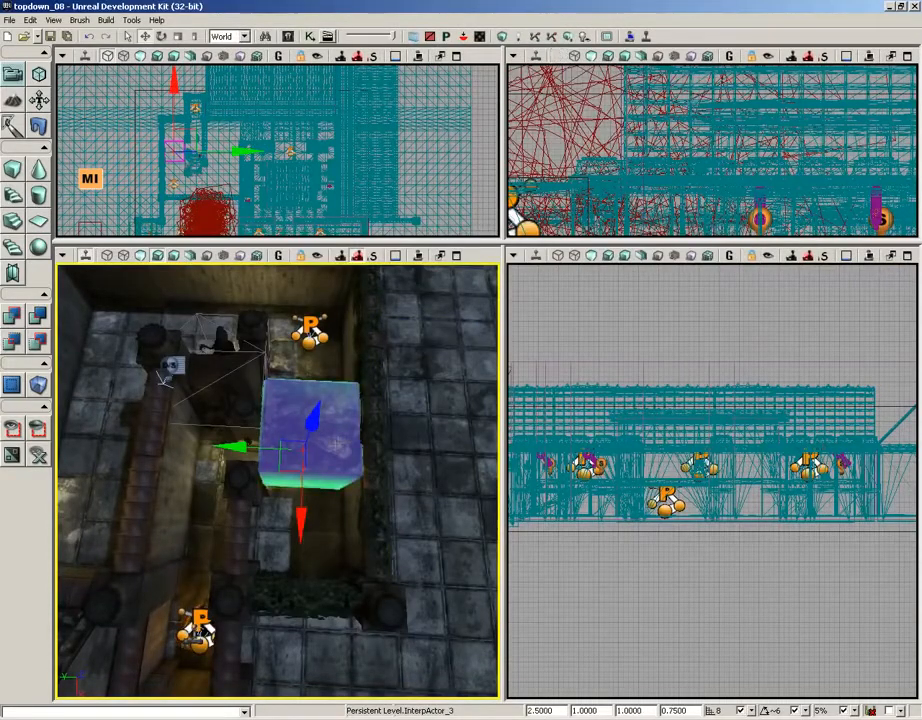
{"action": "key", "text": "F4"}
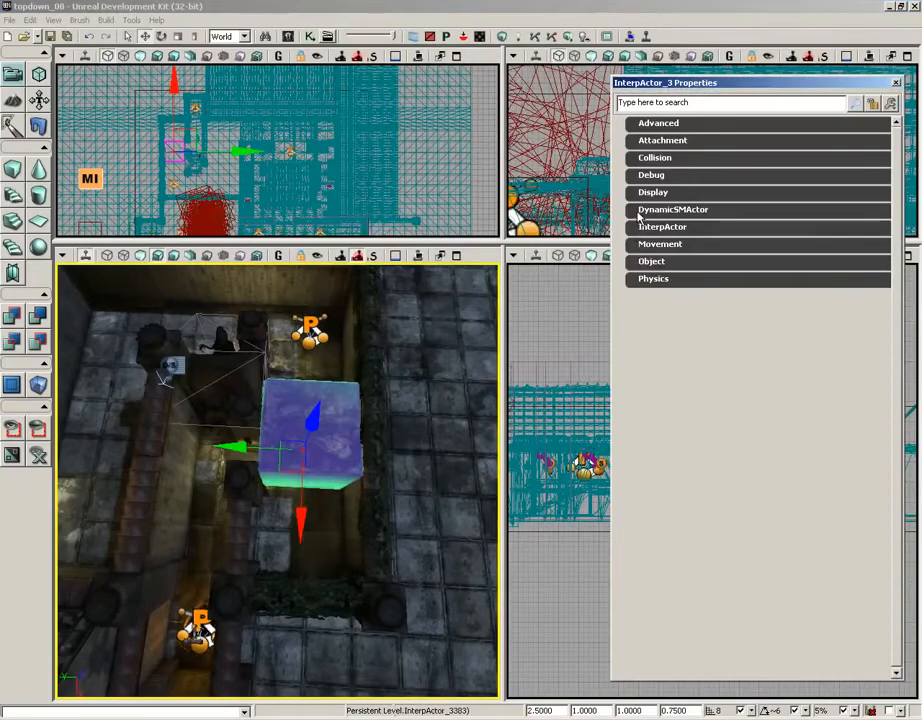
{"action": "left_click", "coordinate": [645, 157]}
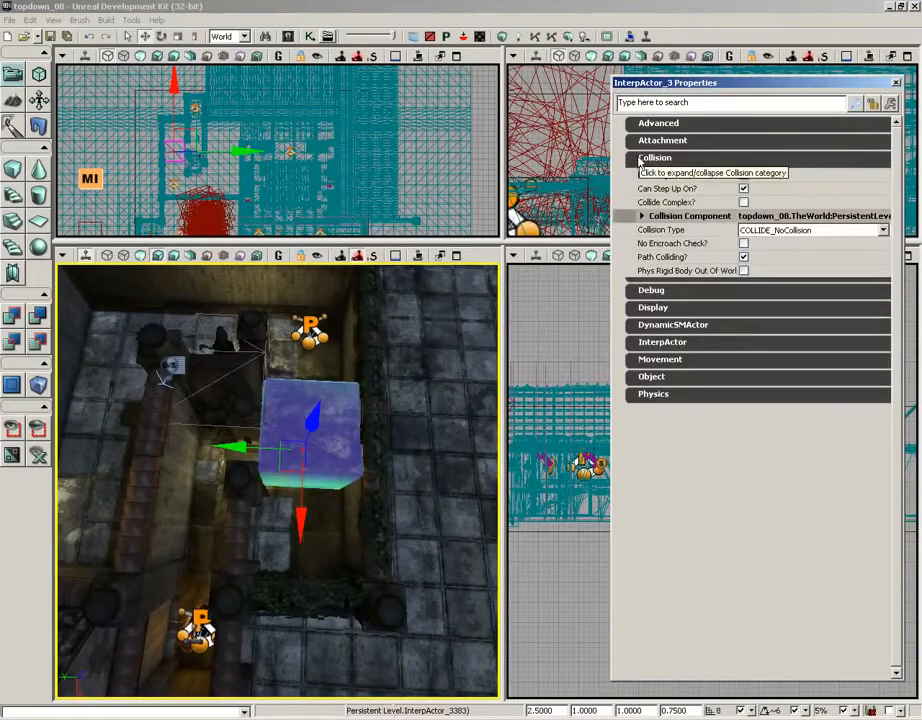
{"action": "left_click", "coordinate": [767, 232]}
{"action": "left_click", "coordinate": [770, 258]}
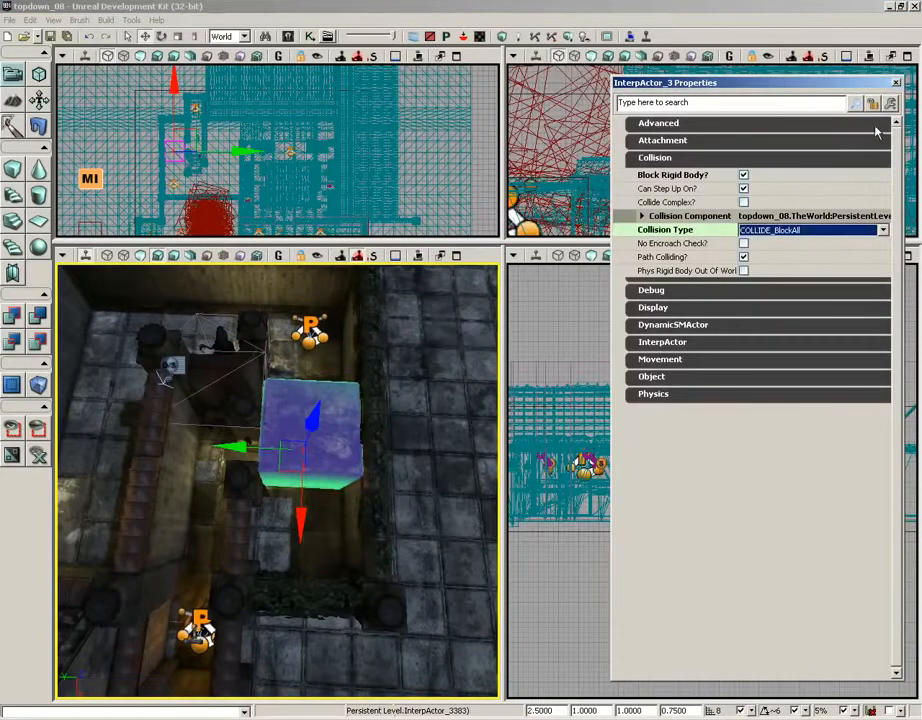
{"action": "left_click", "coordinate": [896, 83]}
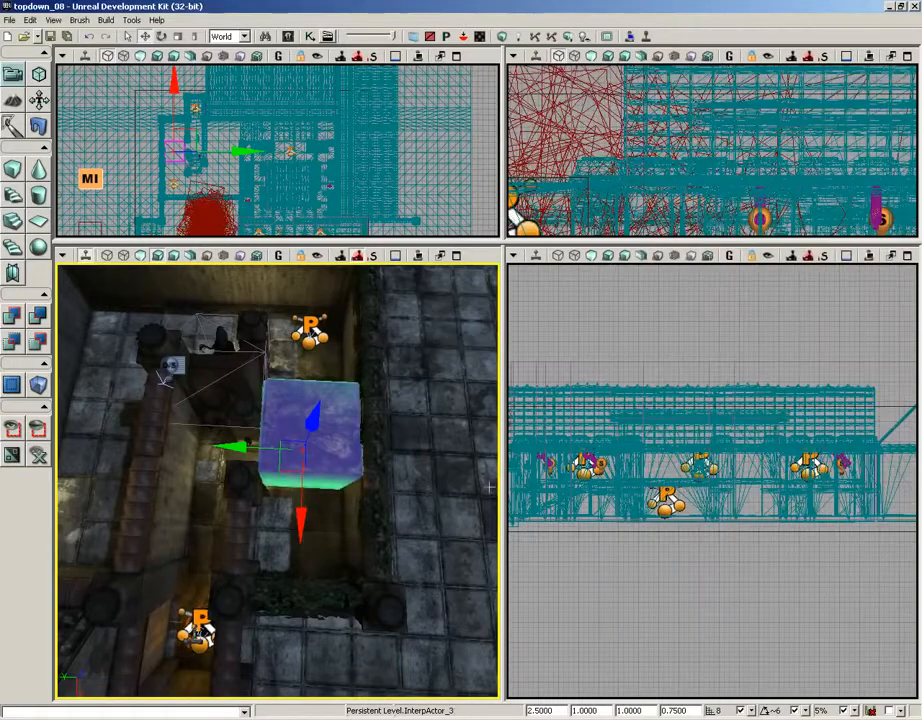
Select the red builder brush around the rock block and scale it up uniformly so it extends past the block's sides.
{"action": "right_click_drag", "start_coordinate": [405, 447], "coordinate": [379, 475]}
{"action": "left_click_drag", "start_coordinate": [379, 475], "coordinate": [357, 433]}
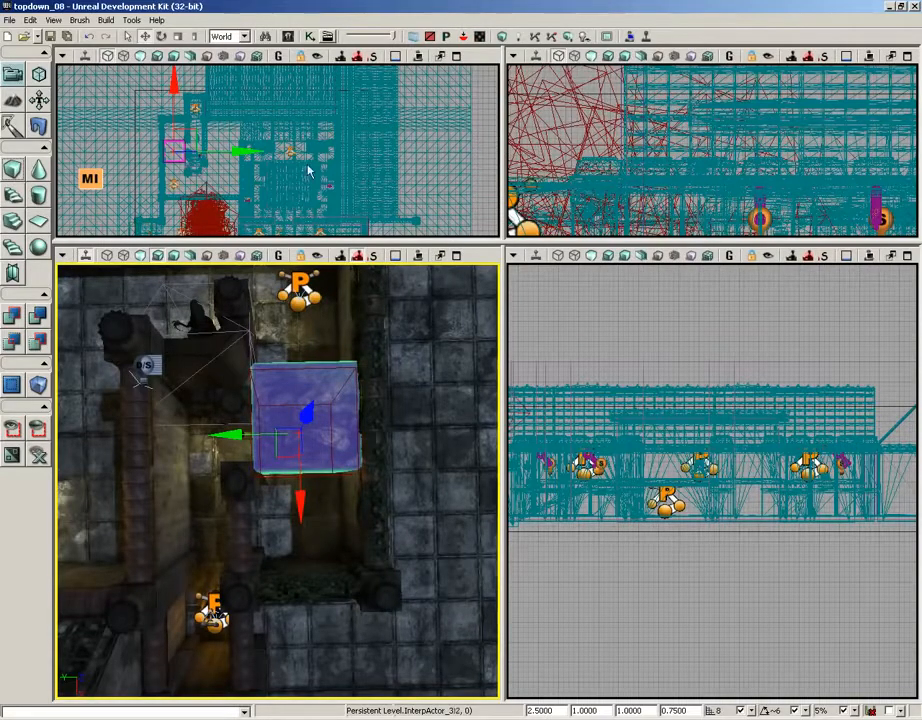
{"action": "scroll", "coordinate": [90, 115], "scroll_direction": "up", "scroll_amount": 5}
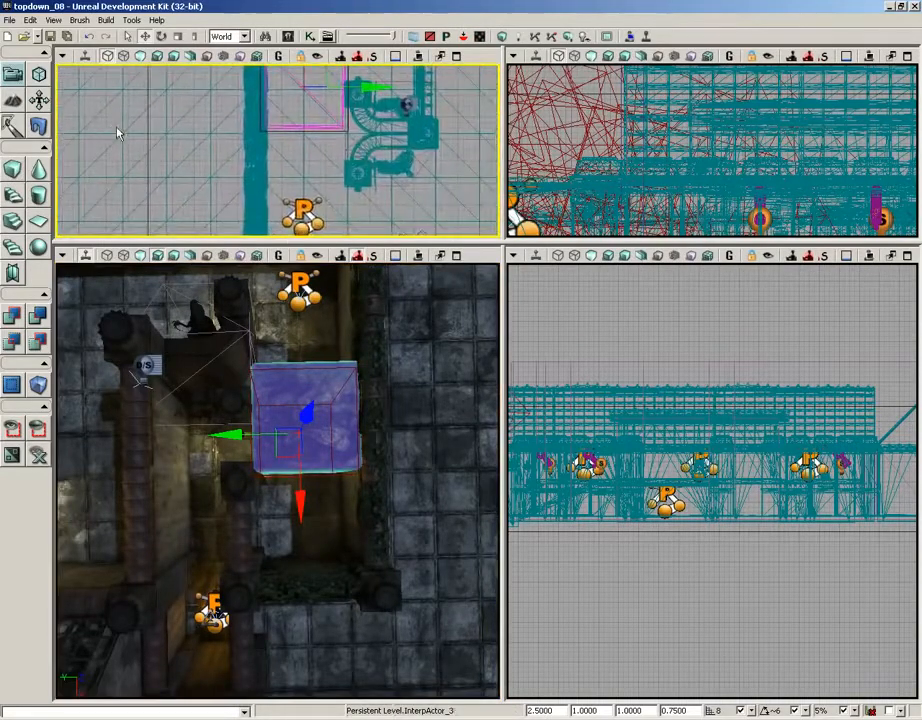
{"action": "scroll", "coordinate": [117, 133], "scroll_direction": "up", "scroll_amount": 2}
{"action": "left_click", "coordinate": [281, 118]}
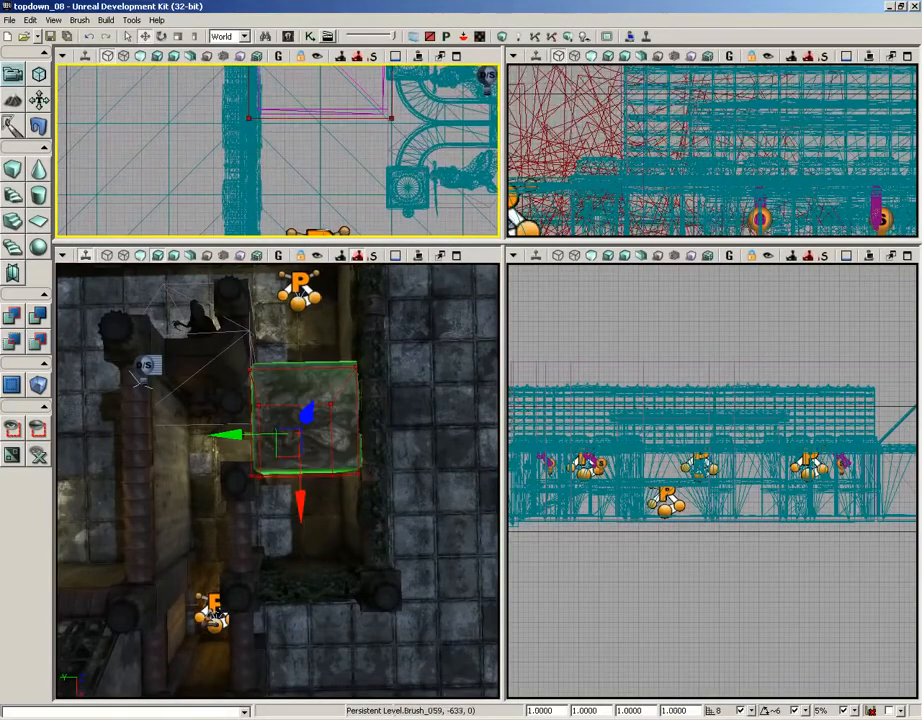
{"action": "right_click_drag", "start_coordinate": [410, 463], "coordinate": [404, 414]}
{"action": "middle_click_drag", "start_coordinate": [404, 414], "coordinate": [401, 525]}
{"action": "left_click_drag", "start_coordinate": [401, 525], "coordinate": [410, 465]}
{"action": "right_click_drag", "start_coordinate": [410, 465], "coordinate": [409, 492]}
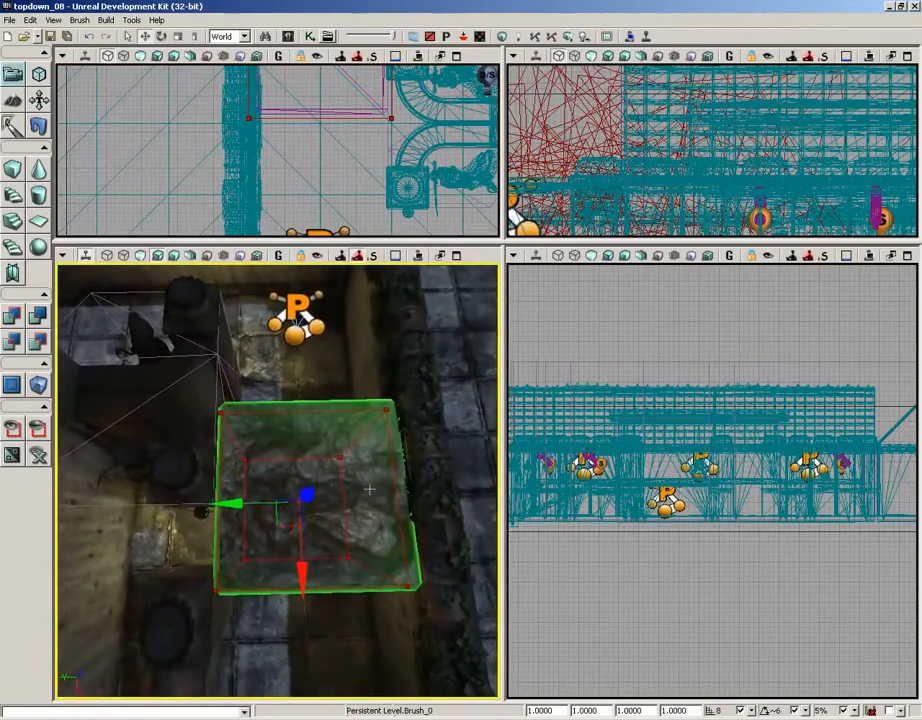
{"action": "key", "text": "space"}
{"action": "key", "text": "space"}
{"action": "mouse_move", "coordinate": [309, 492]}
{"action": "left_mouse_down"}
{"action": "mouse_move", "coordinate": [308, 500]}
{"action": "mouse_move", "coordinate": [309, 489]}
{"action": "left_mouse_up"}
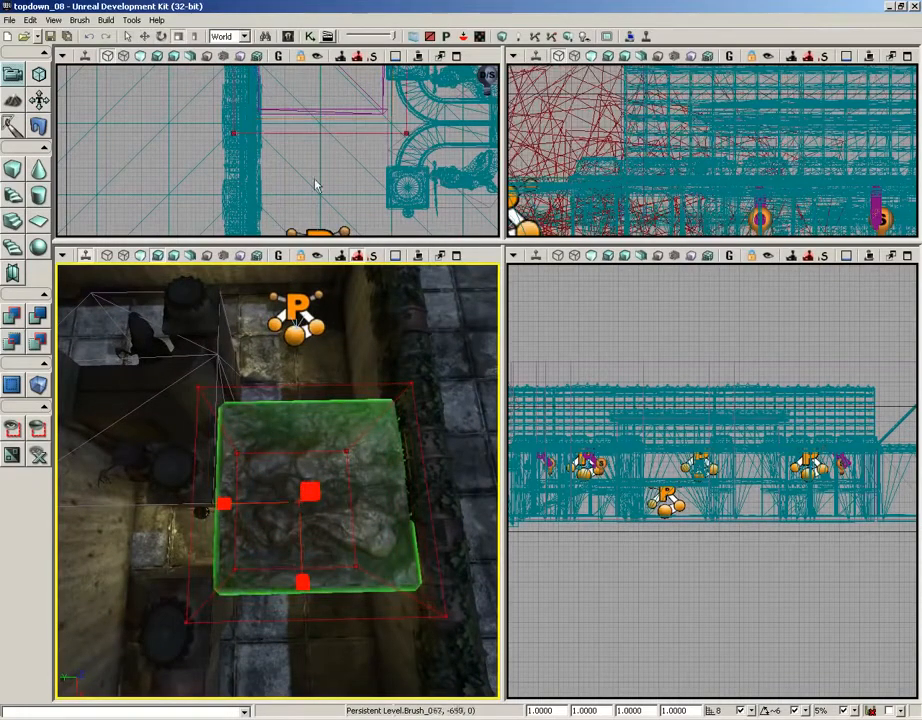
Raise the builder brush along the Z axis so it sits higher around the block in the passage.
{"action": "right_click_drag", "start_coordinate": [314, 162], "coordinate": [259, 251]}
{"action": "mouse_move", "coordinate": [388, 115]}
{"action": "right_mouse_down"}
{"action": "mouse_move", "coordinate": [389, 198]}
{"action": "mouse_move", "coordinate": [396, 141]}
{"action": "right_mouse_up"}
{"action": "mouse_move", "coordinate": [422, 305]}
{"action": "right_mouse_down"}
{"action": "mouse_move", "coordinate": [500, 300]}
{"action": "mouse_move", "coordinate": [500, 334]}
{"action": "right_mouse_up"}
{"action": "mouse_move", "coordinate": [500, 334]}
{"action": "left_mouse_down"}
{"action": "mouse_move", "coordinate": [500, 469]}
{"action": "mouse_move", "coordinate": [484, 515]}
{"action": "mouse_move", "coordinate": [482, 469]}
{"action": "left_mouse_up"}
{"action": "right_click_drag", "start_coordinate": [482, 469], "coordinate": [416, 331]}
{"action": "middle_click_drag", "start_coordinate": [416, 331], "coordinate": [410, 420]}
{"action": "key", "text": "space"}
{"action": "key", "text": "space"}
{"action": "key", "text": "space"}
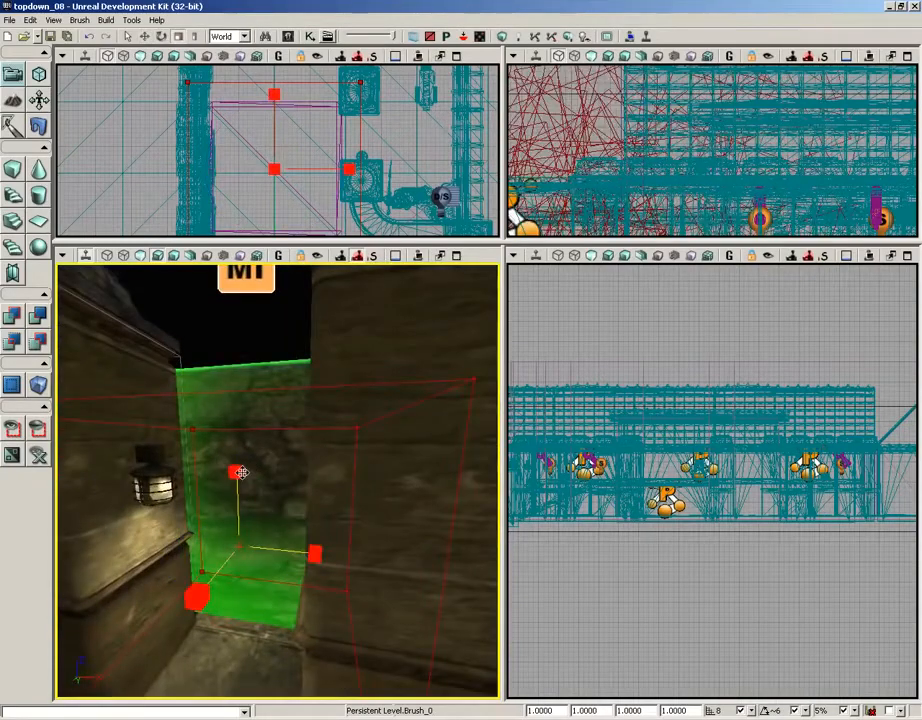
{"action": "key", "text": "space"}
{"action": "left_click_drag", "start_coordinate": [240, 470], "coordinate": [240, 461]}
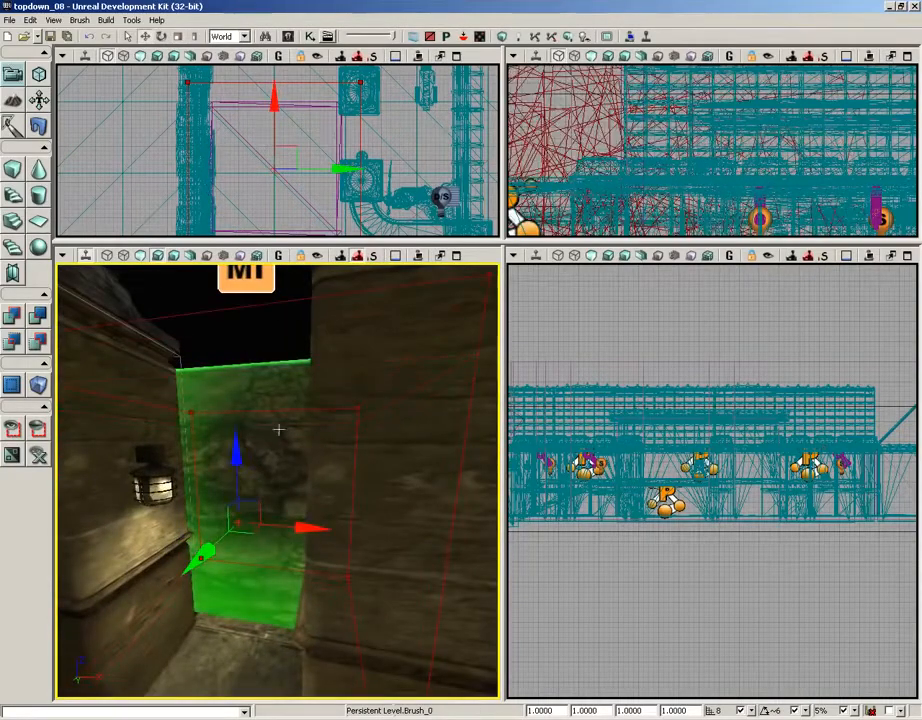
{"action": "mouse_move", "coordinate": [294, 432]}
{"action": "middle_mouse_down"}
{"action": "mouse_move", "coordinate": [285, 336]}
{"action": "mouse_move", "coordinate": [179, 276]}
{"action": "mouse_move", "coordinate": [173, 356]}
{"action": "mouse_move", "coordinate": [269, 536]}
{"action": "middle_mouse_up"}
{"action": "mouse_move", "coordinate": [270, 535]}
{"action": "right_mouse_down"}
{"action": "mouse_move", "coordinate": [309, 508]}
{"action": "mouse_move", "coordinate": [268, 459]}
{"action": "mouse_move", "coordinate": [232, 581]}
{"action": "right_mouse_up"}
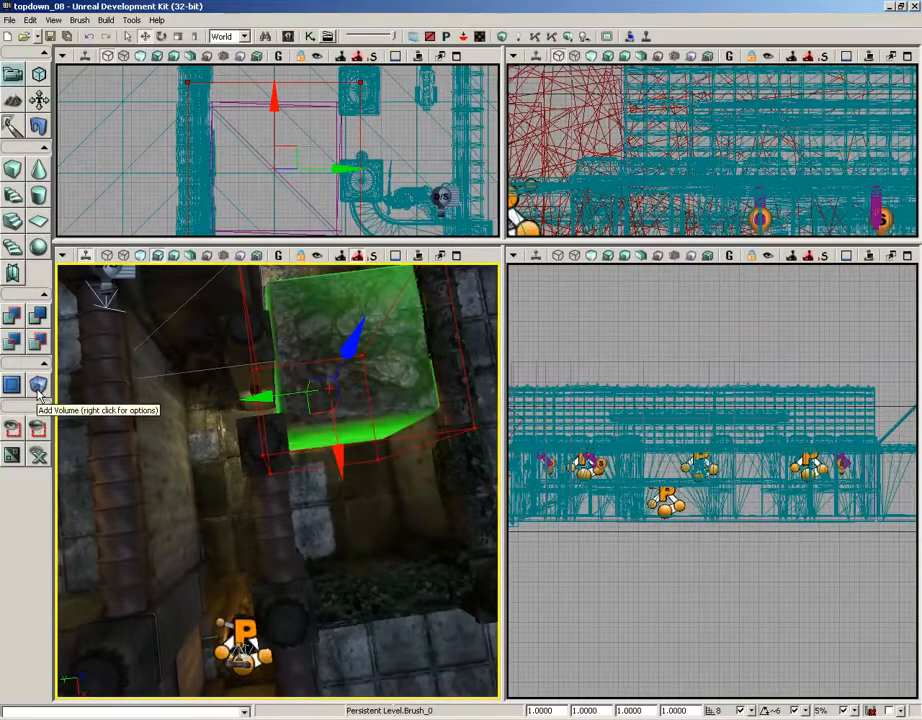
Scale the builder brush down slightly so it extends only a little beyond the block's edges.
{"action": "scroll", "coordinate": [350, 122], "scroll_direction": "up", "scroll_amount": 5}
{"action": "scroll", "coordinate": [329, 160], "scroll_direction": "up", "scroll_amount": 1}
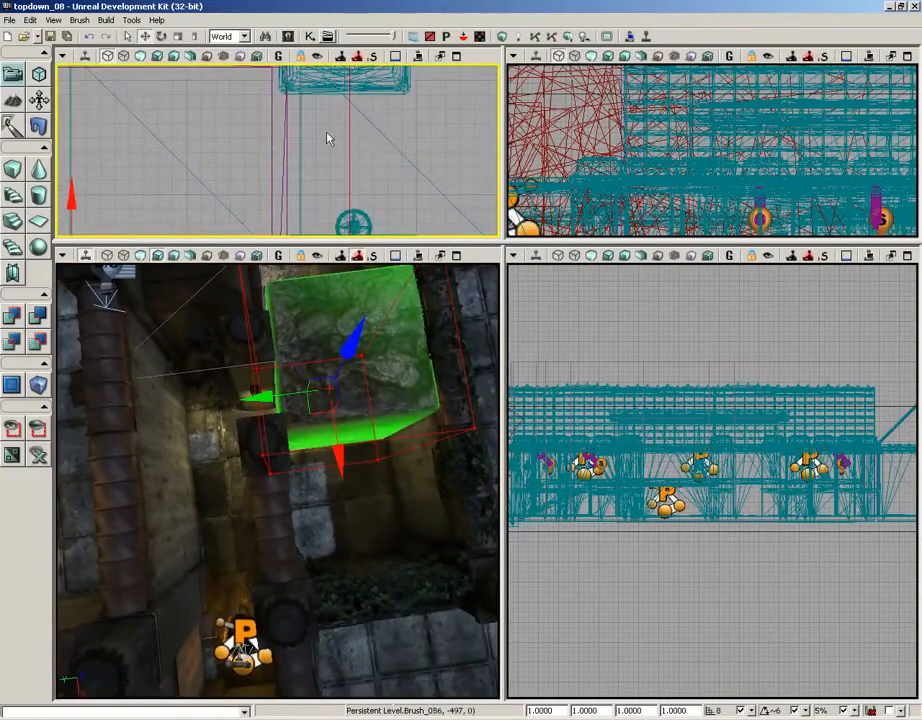
{"action": "scroll", "coordinate": [321, 123], "scroll_direction": "down", "scroll_amount": 3}
{"action": "left_click_drag", "start_coordinate": [321, 160], "coordinate": [349, 140]}
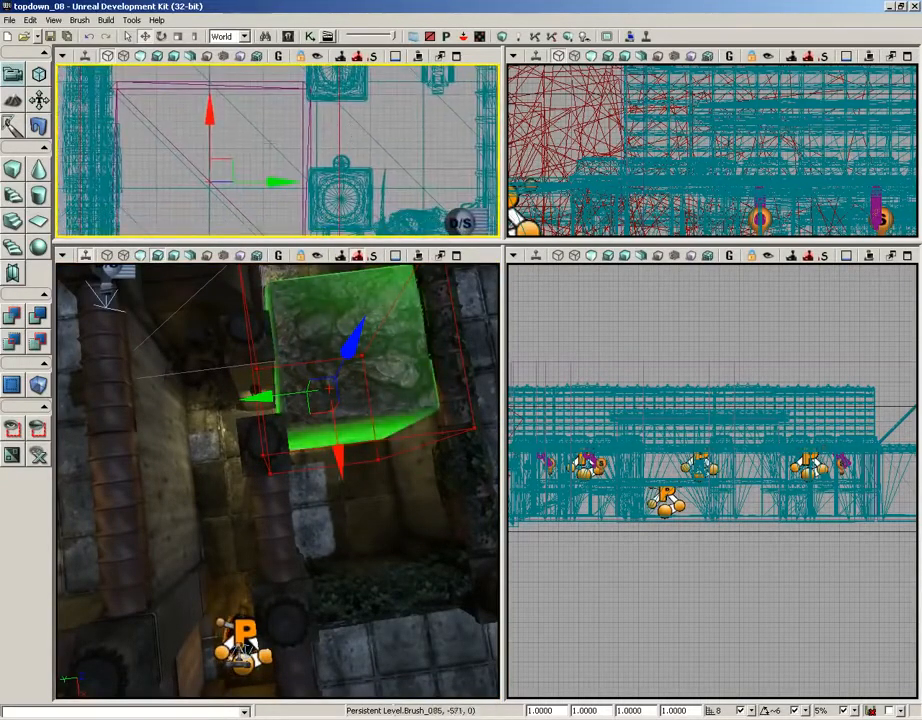
{"action": "key", "text": "space"}
{"action": "key", "text": "space"}
{"action": "left_click_drag", "start_coordinate": [209, 108], "coordinate": [209, 119]}
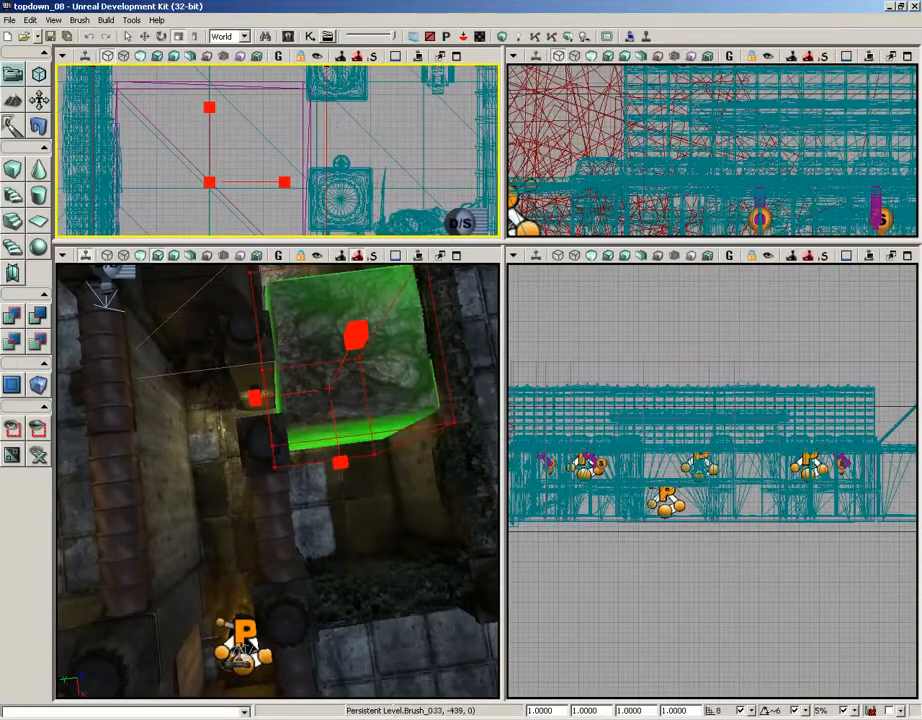
{"action": "scroll", "coordinate": [325, 117], "scroll_direction": "up", "scroll_amount": 3}
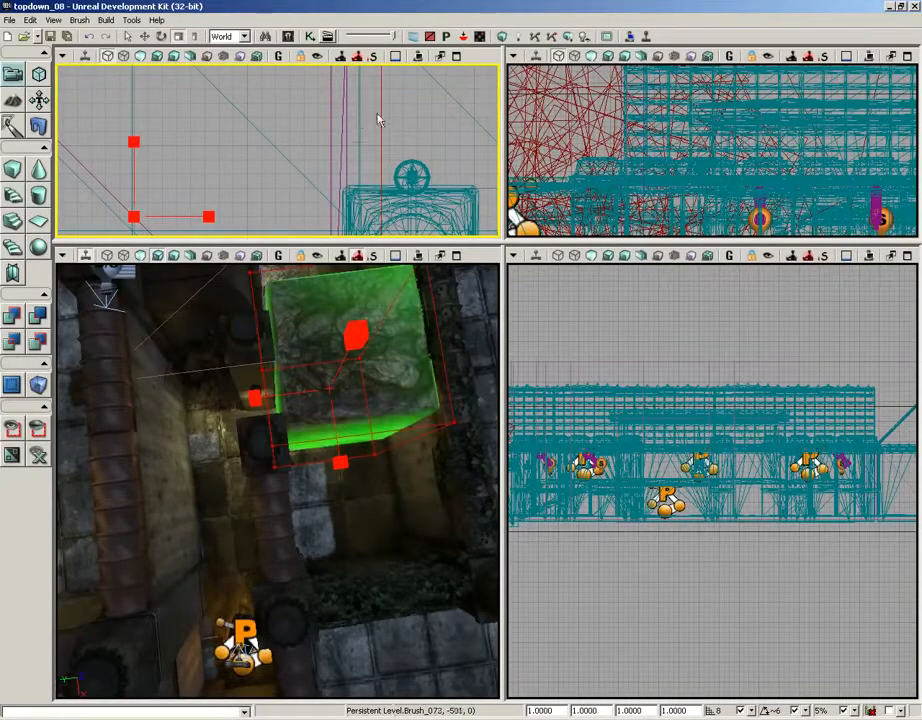
{"action": "scroll", "coordinate": [323, 123], "scroll_direction": "down", "scroll_amount": 4}
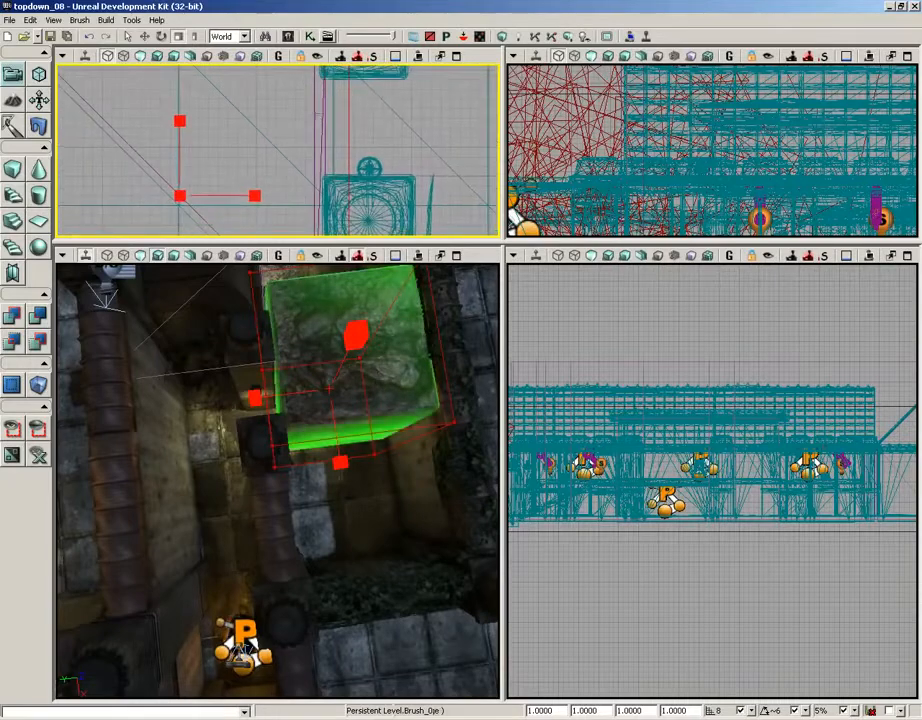
Add a DynamicTriggerVolume from the builder brush, pull the brush away along the Y axis and select the new volume.
{"action": "left_click", "coordinate": [38, 386]}
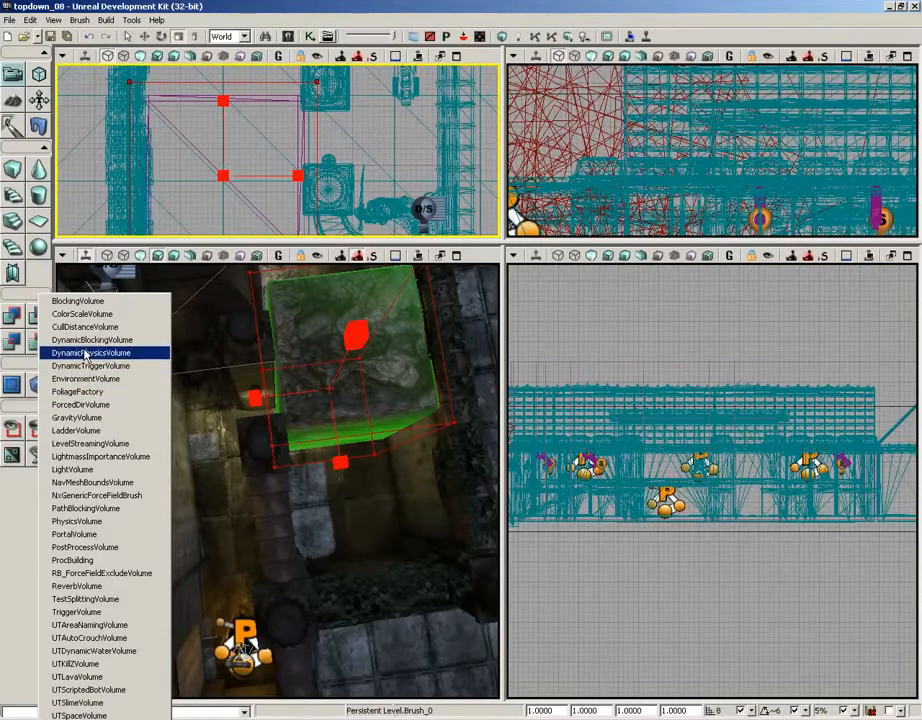
{"action": "left_click", "coordinate": [108, 366]}
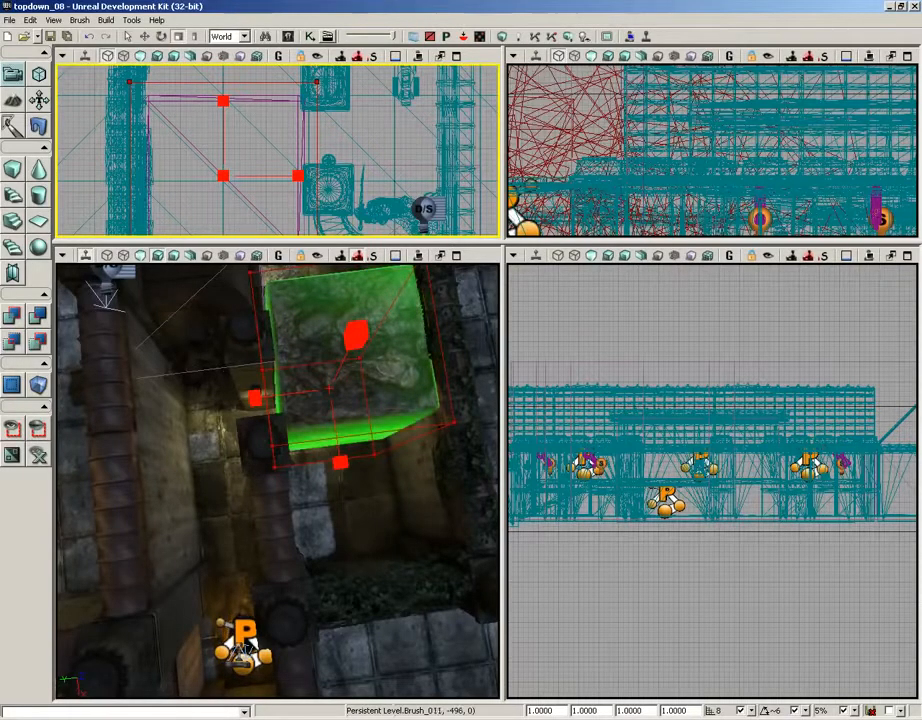
{"action": "scroll", "coordinate": [405, 180], "scroll_direction": "down", "scroll_amount": 2}
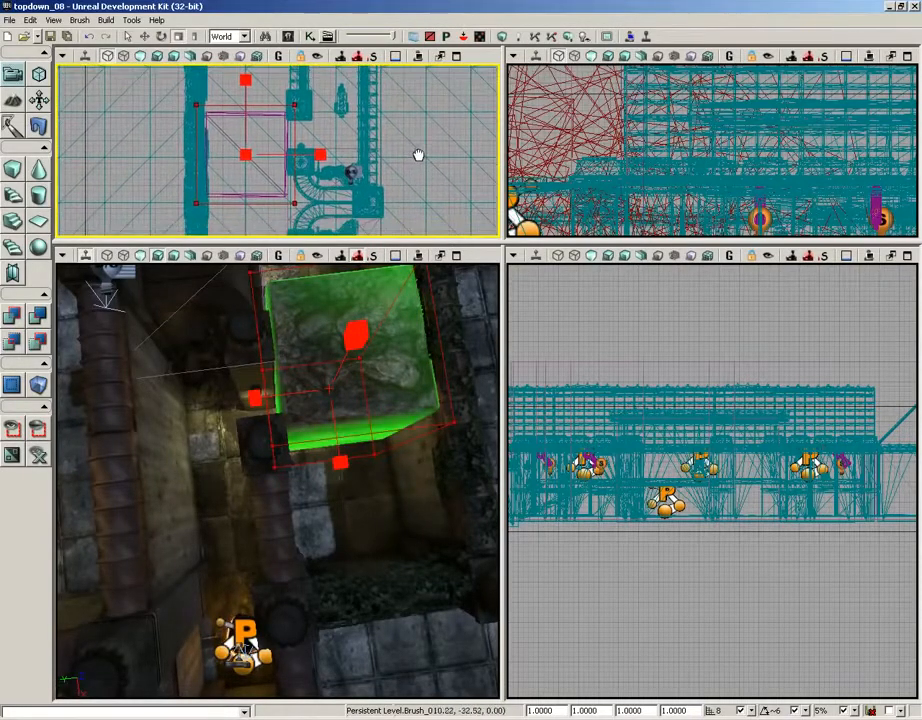
{"action": "key", "text": "space"}
{"action": "left_click_drag", "start_coordinate": [316, 154], "coordinate": [500, 187]}
{"action": "left_click", "coordinate": [268, 387]}
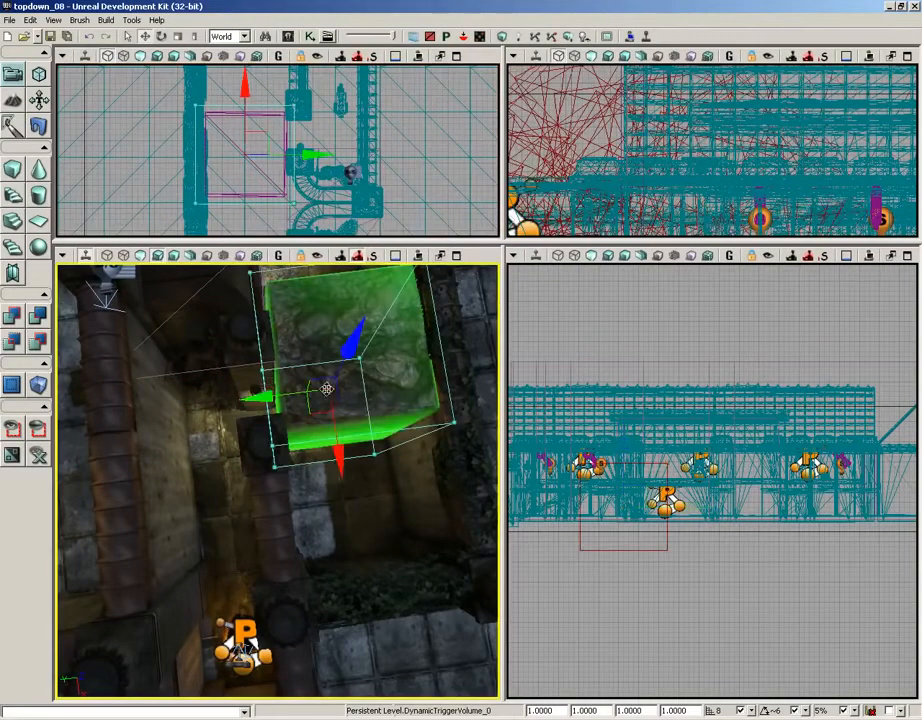
Attach the DynamicTriggerVolume to the rock block by setting its Attachment Base to InterpActor_3 in its locked properties.
{"action": "right_click_drag", "start_coordinate": [383, 465], "coordinate": [422, 303]}
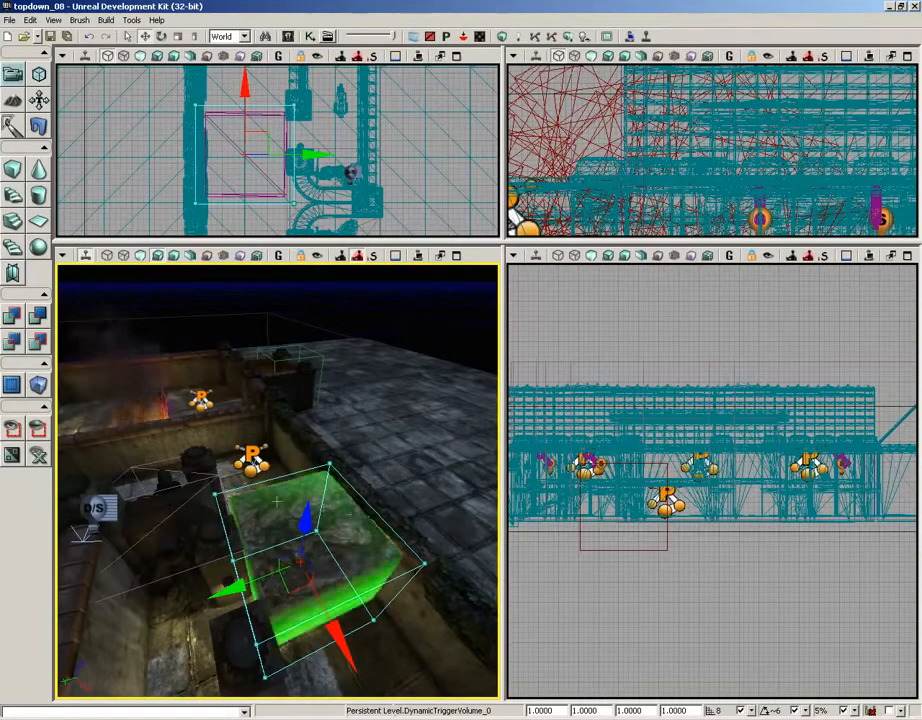
{"action": "key", "text": "F4"}
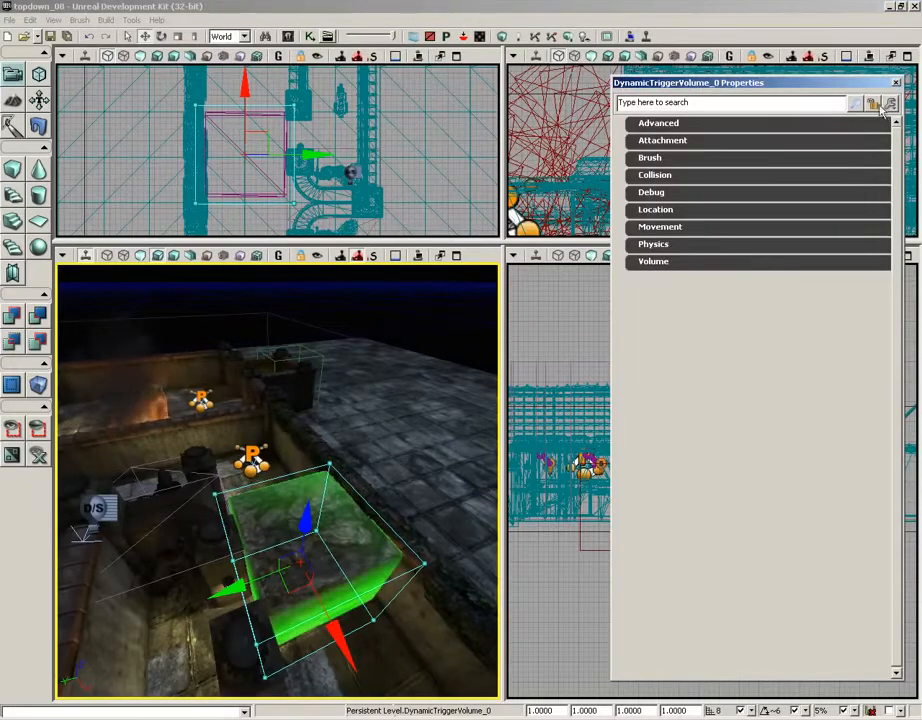
{"action": "left_click", "coordinate": [371, 547]}
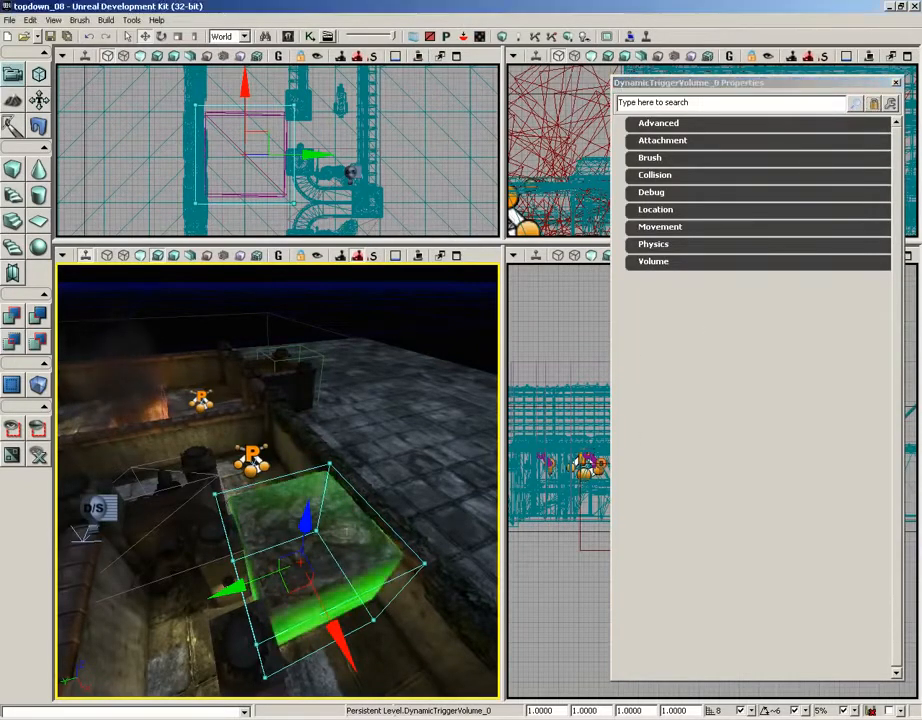
{"action": "left_click", "coordinate": [651, 144]}
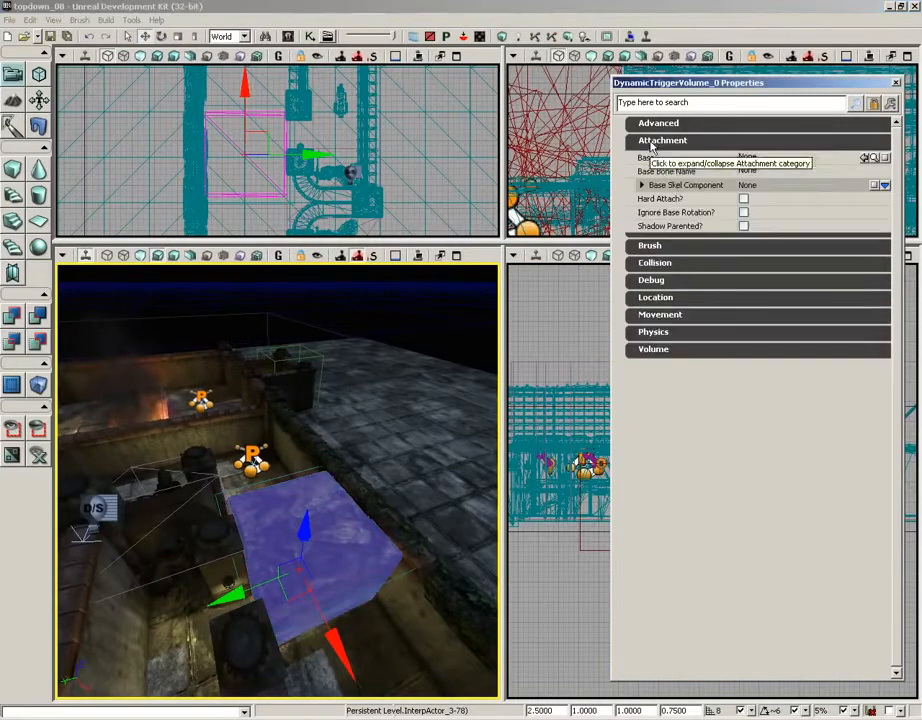
{"action": "left_click", "coordinate": [865, 158]}
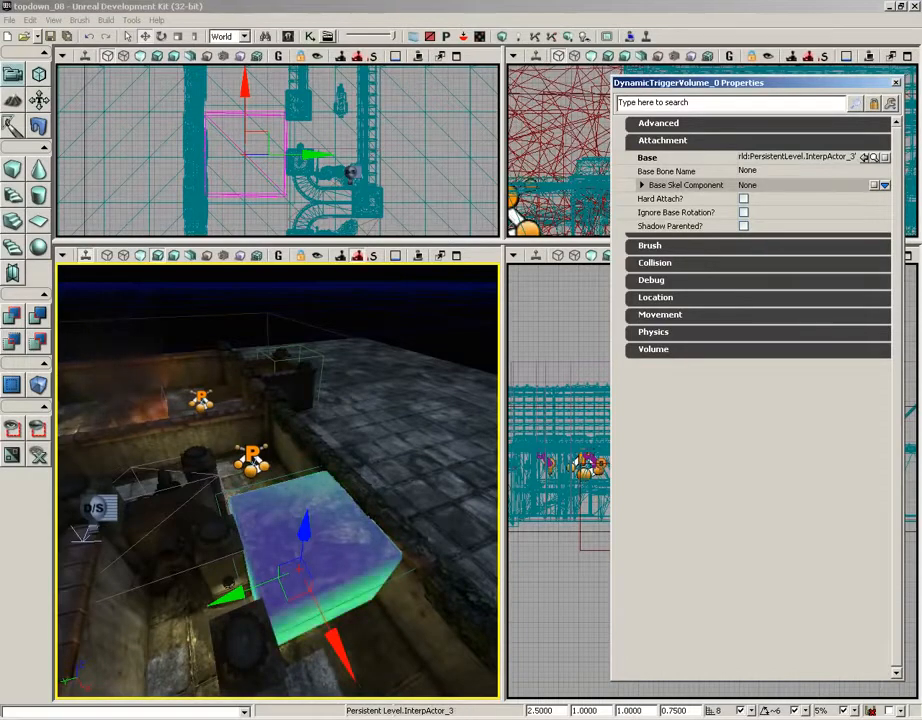
{"action": "left_click", "coordinate": [895, 83]}
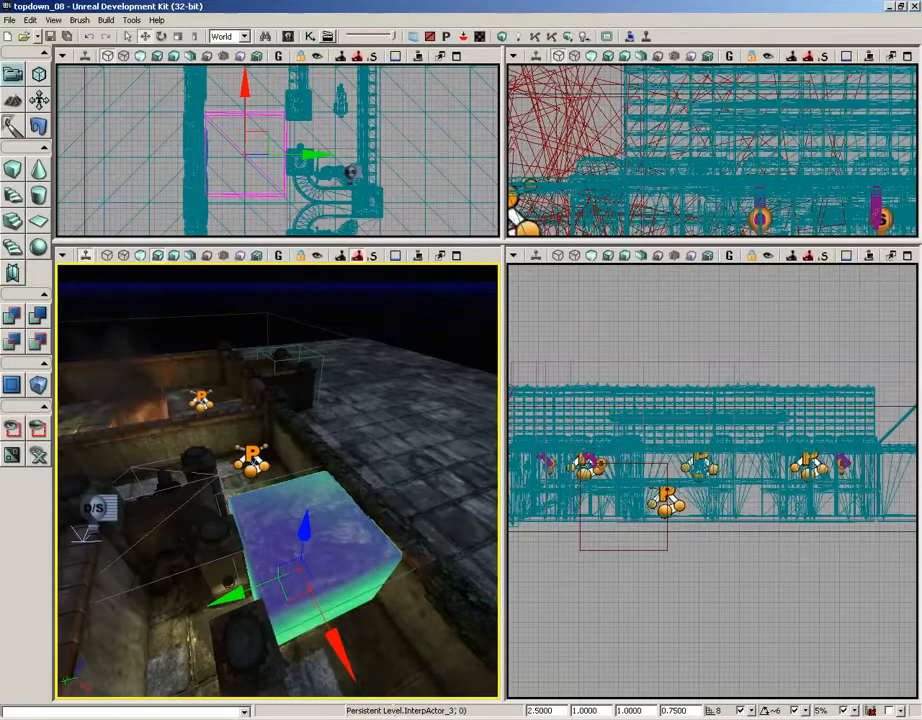
Reselect the DynamicTriggerVolume around the block and open the level's main Kismet sequence.
{"action": "left_click", "coordinate": [276, 480]}
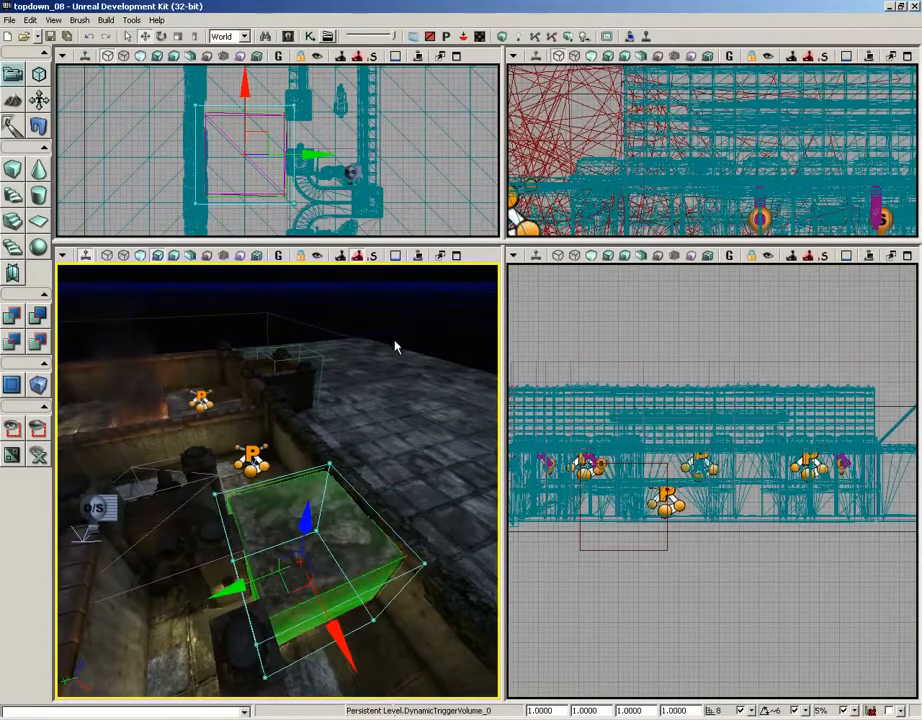
{"action": "left_click", "coordinate": [311, 37]}
{"action": "scroll", "coordinate": [504, 405], "scroll_direction": "down", "scroll_amount": 3}
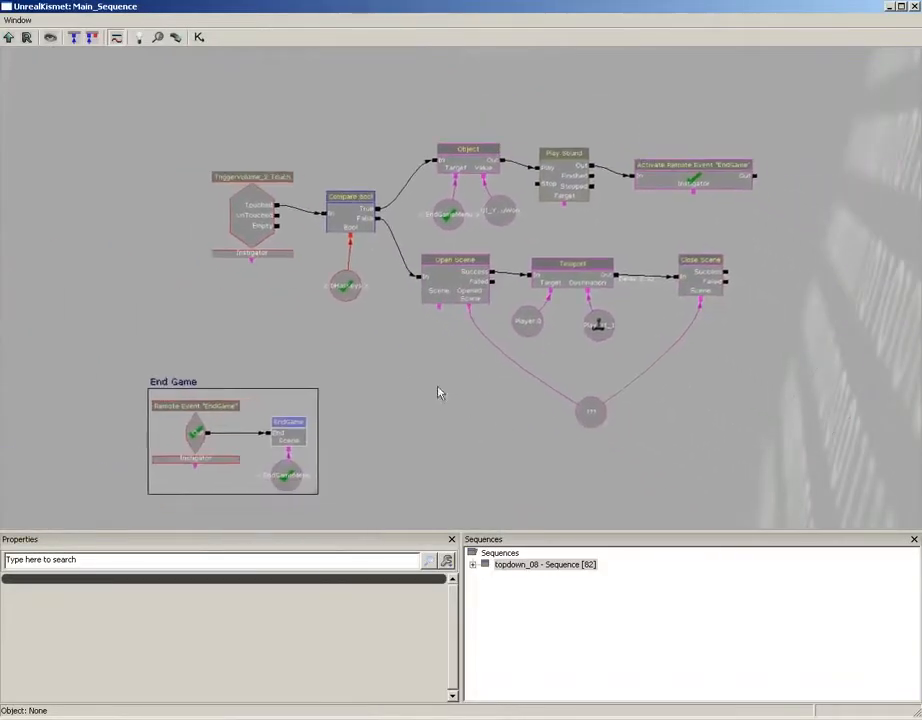
{"action": "left_click_drag", "start_coordinate": [438, 393], "coordinate": [384, 364]}
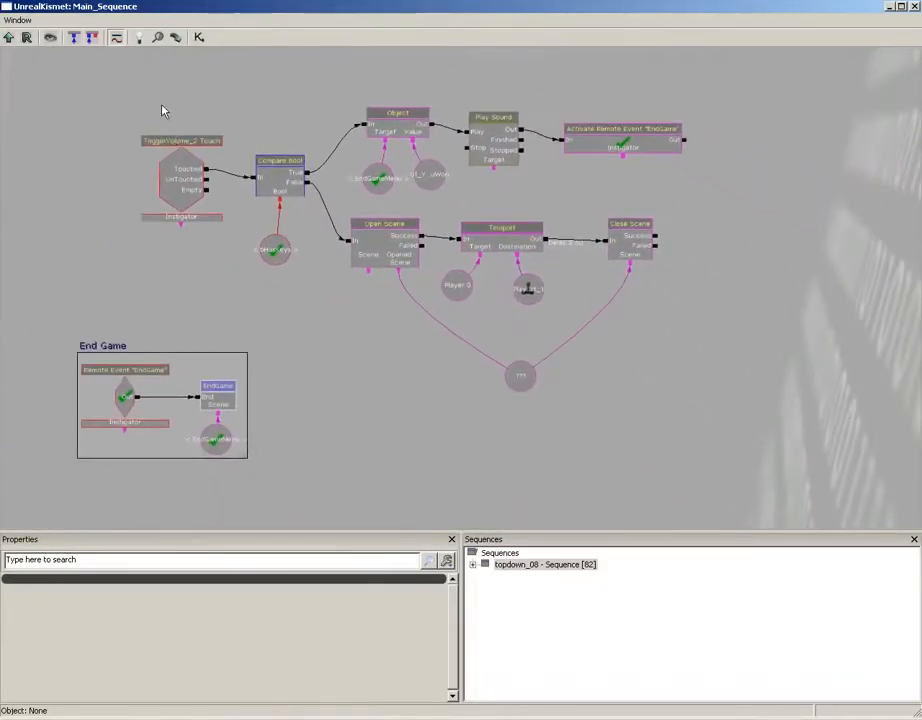
Move the TriggerVolume_2 Touch node network up, away from the End Game box, and wrap it in a comment titled "Player goal".
{"action": "left_click_drag", "start_coordinate": [170, 82], "coordinate": [702, 288], "text": "ctrl+alt"}
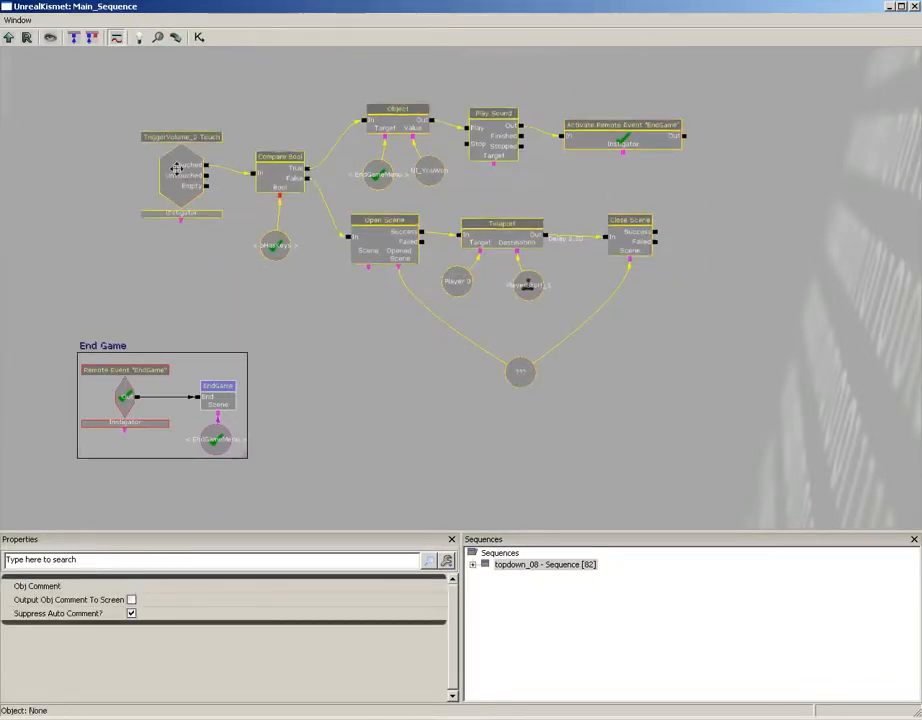
{"action": "left_click_drag", "start_coordinate": [179, 169], "coordinate": [172, 50], "text": "ctrl"}
{"action": "left_click_drag", "start_coordinate": [284, 188], "coordinate": [259, 354]}
{"action": "scroll", "coordinate": [241, 349], "scroll_direction": "up", "scroll_amount": 2}
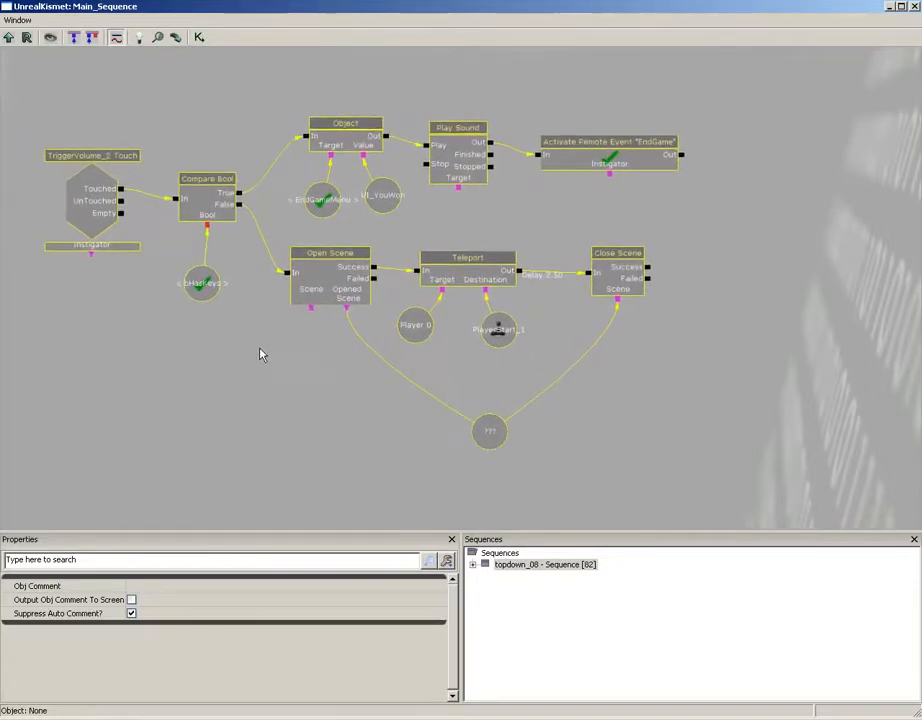
{"action": "key", "text": "c"}
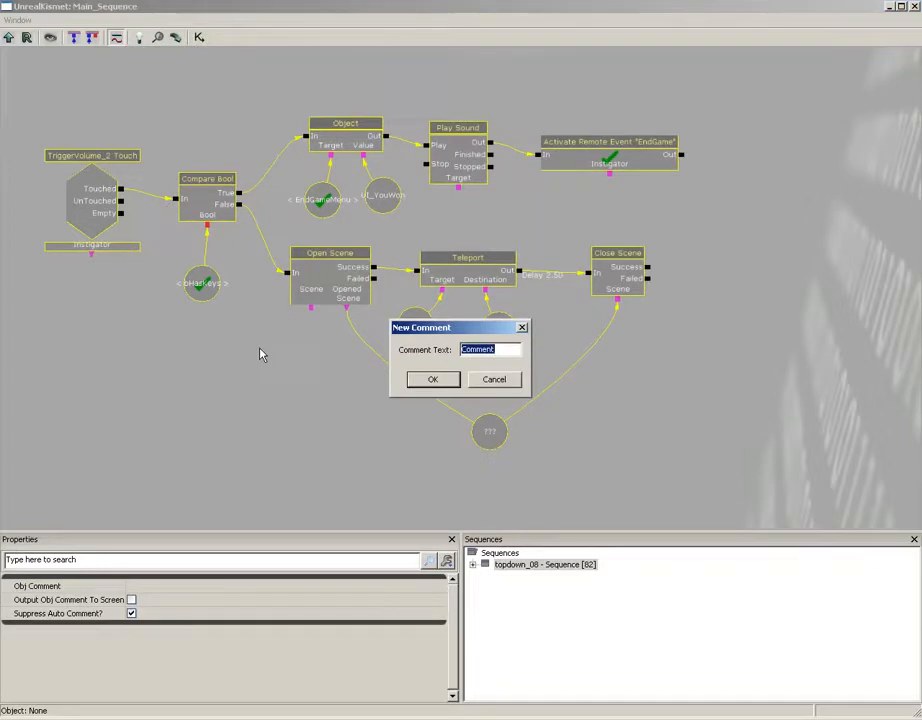
{"action": "type", "text": "Player goal"}
{"action": "key", "text": "Return"}
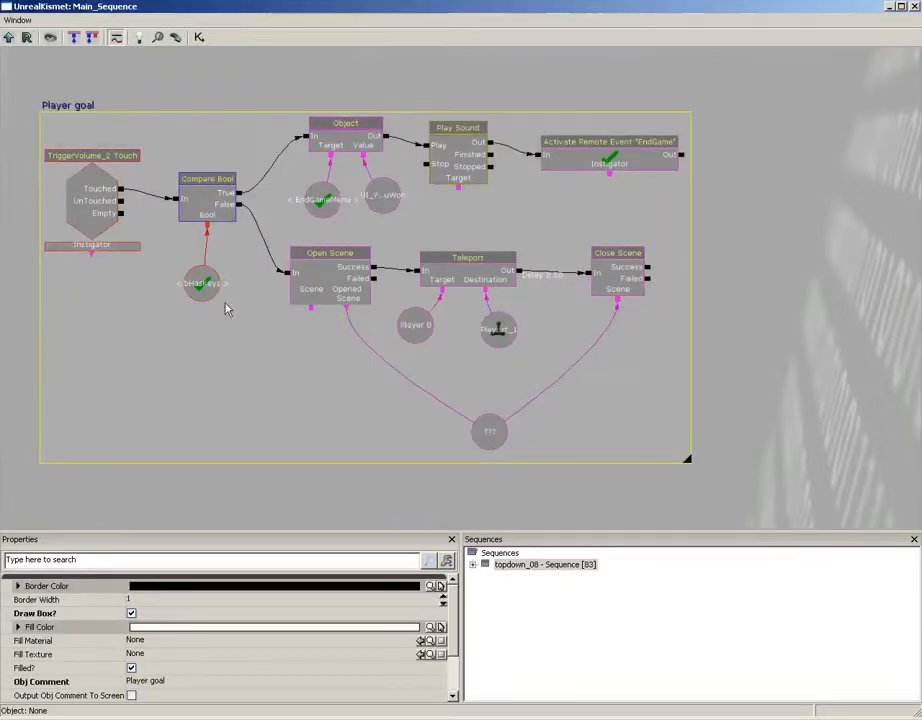
Find an empty area of the sequence beyond the commented groups and check the options for creating new objects there.
{"action": "left_click_drag", "start_coordinate": [672, 475], "coordinate": [543, 63]}
{"action": "left_click_drag", "start_coordinate": [471, 395], "coordinate": [343, 117]}
{"action": "left_click_drag", "start_coordinate": [614, 301], "coordinate": [371, 173]}
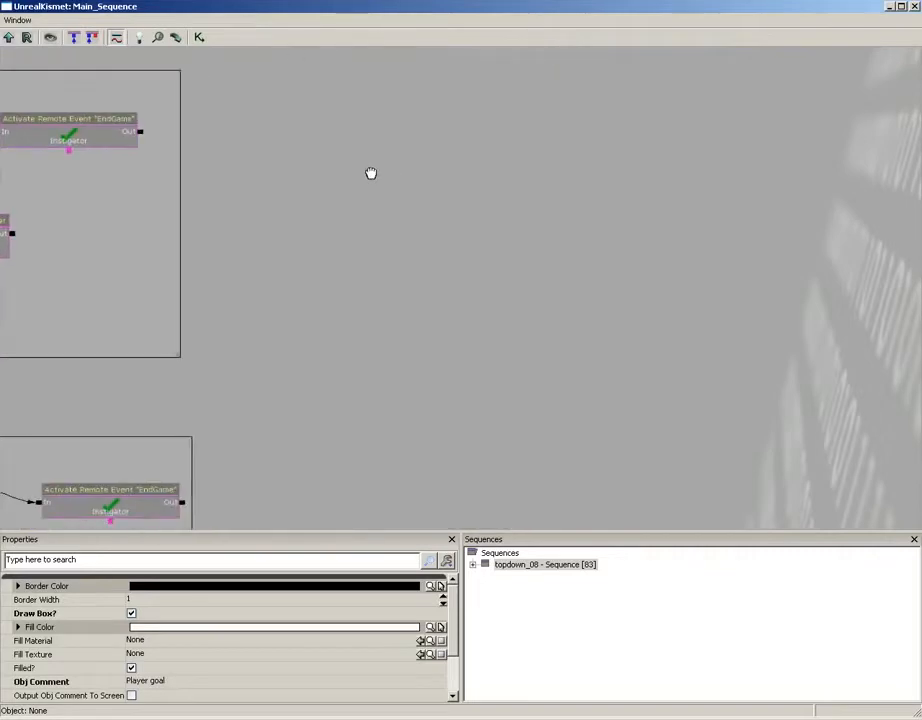
{"action": "left_click_drag", "start_coordinate": [384, 245], "coordinate": [344, 283]}
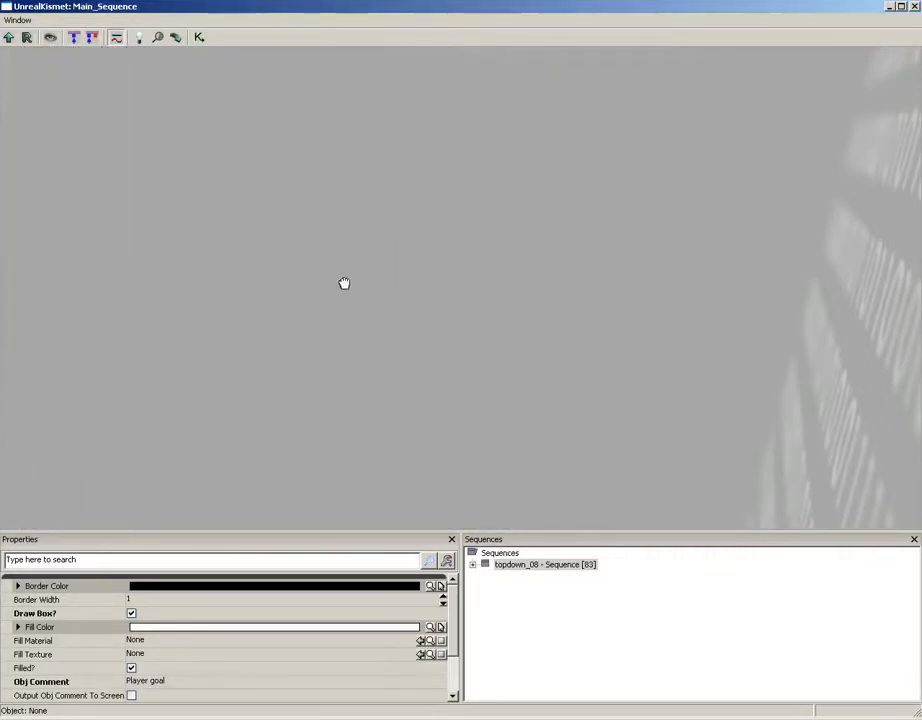
{"action": "left_click_drag", "start_coordinate": [212, 252], "coordinate": [349, 290]}
{"action": "right_click", "coordinate": [198, 262]}
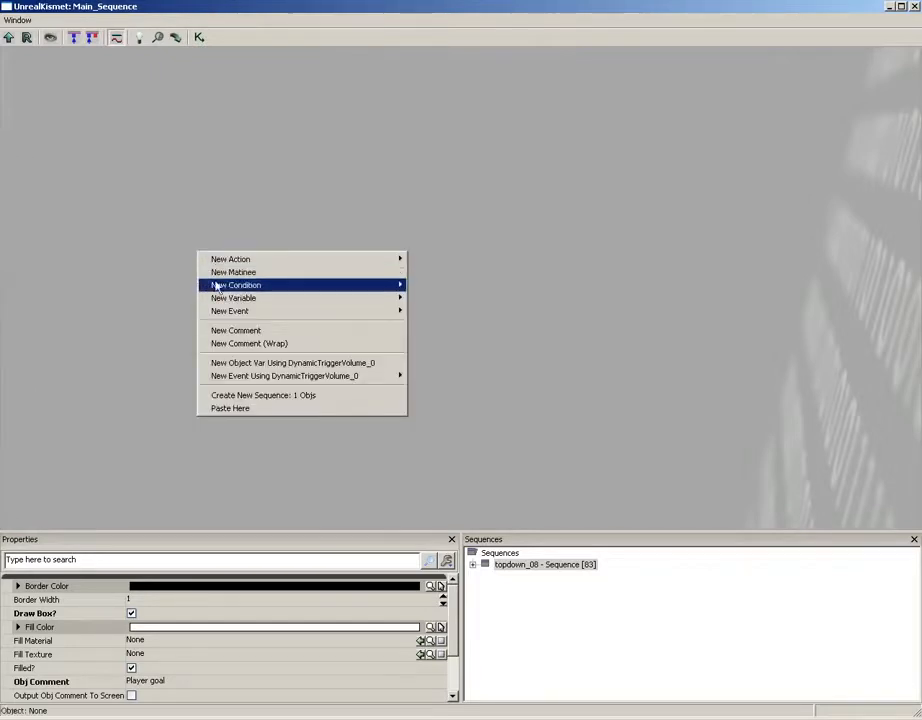
{"action": "mouse_move", "coordinate": [228, 319]}
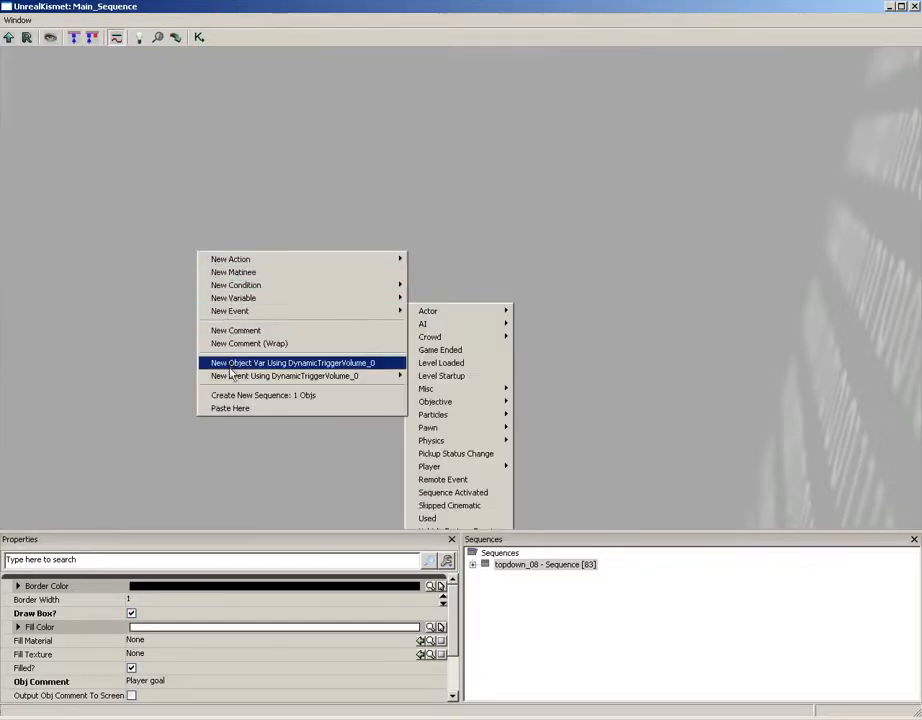
{"action": "left_click", "coordinate": [257, 308]}
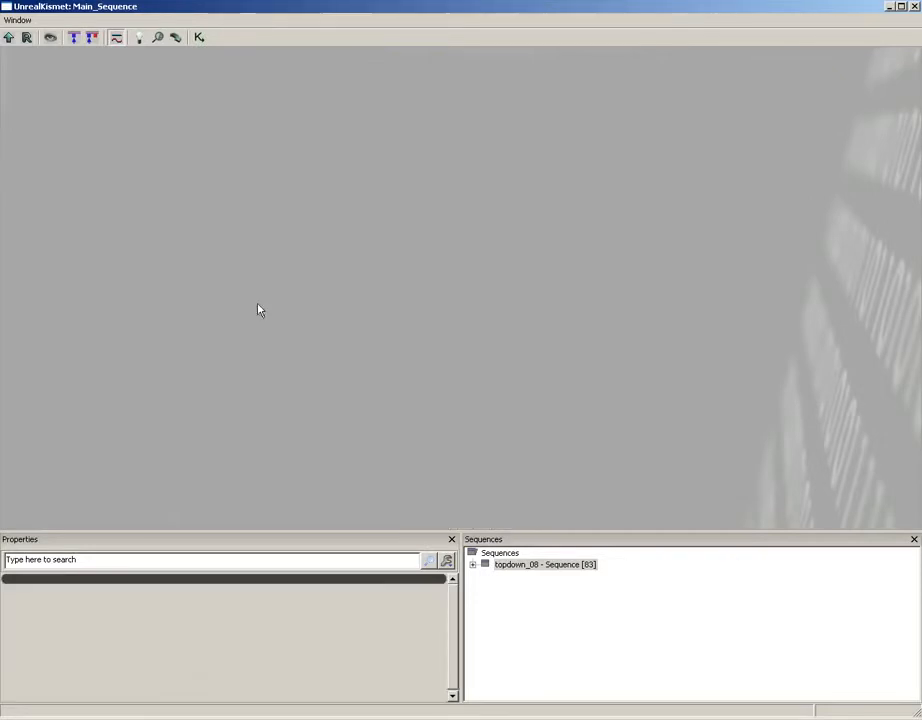
Create a Touch event from DynamicTriggerVolume_0, disable its Force Overlapping option and set its Max Trigger Count to 0.
{"action": "right_click", "coordinate": [271, 283]}
{"action": "mouse_move", "coordinate": [309, 409]}
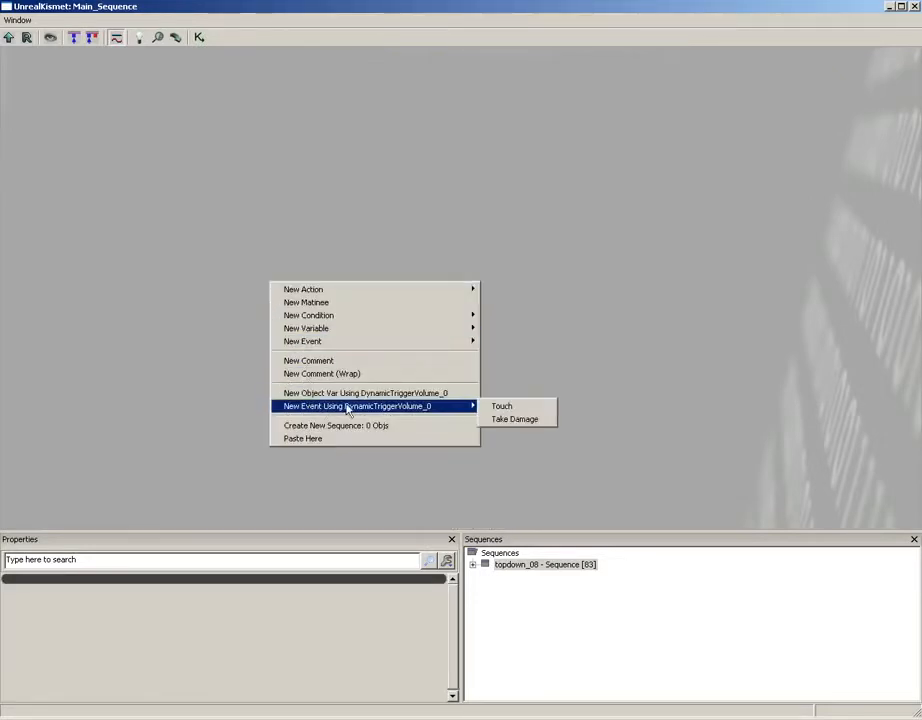
{"action": "left_click", "coordinate": [501, 406]}
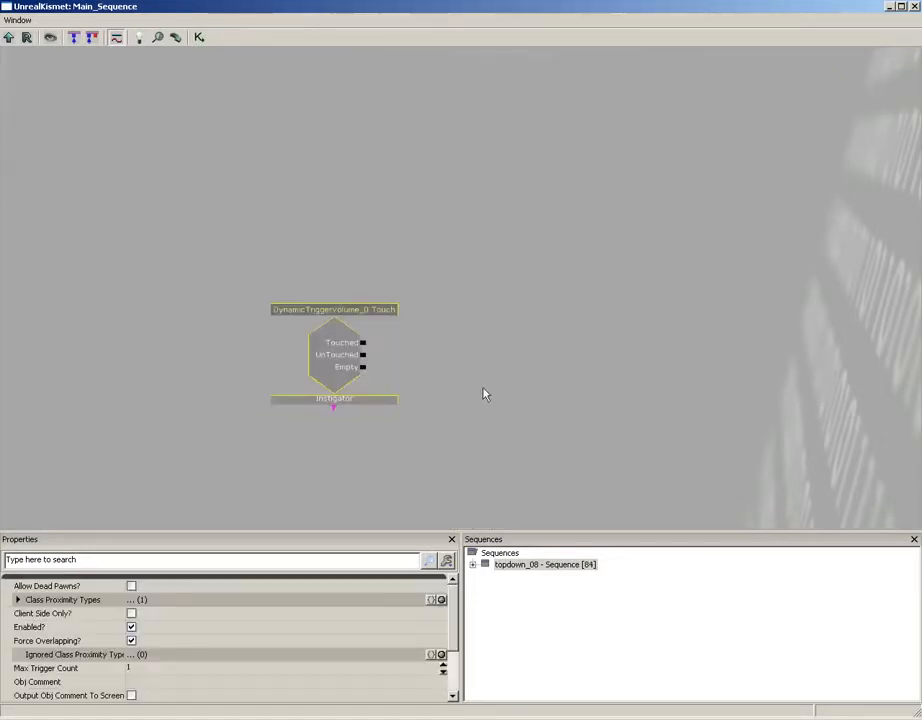
{"action": "scroll", "coordinate": [494, 390], "scroll_direction": "up", "scroll_amount": 2}
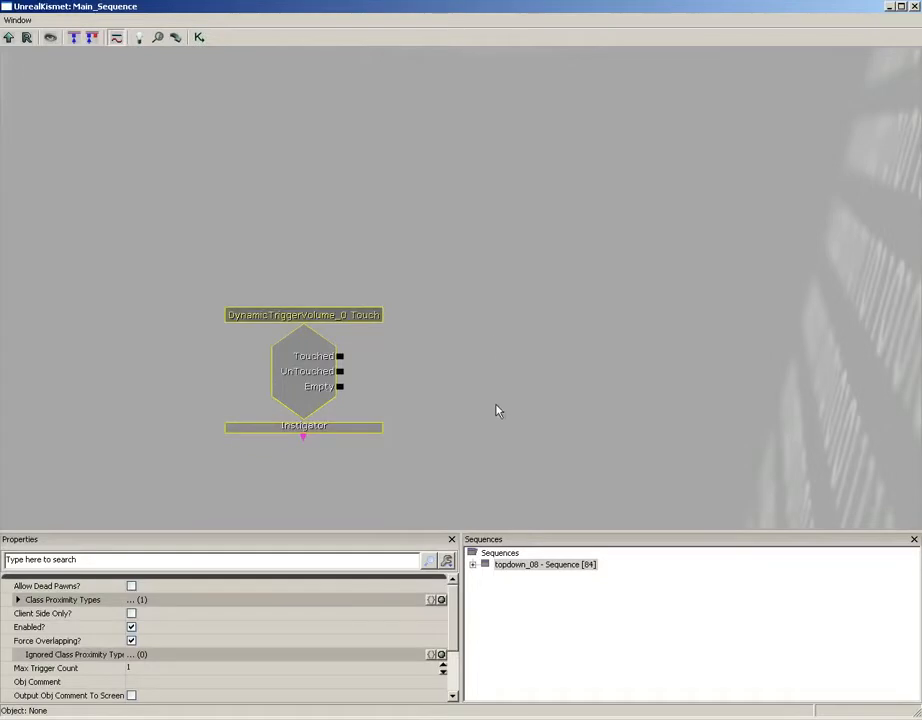
{"action": "left_click", "coordinate": [131, 641]}
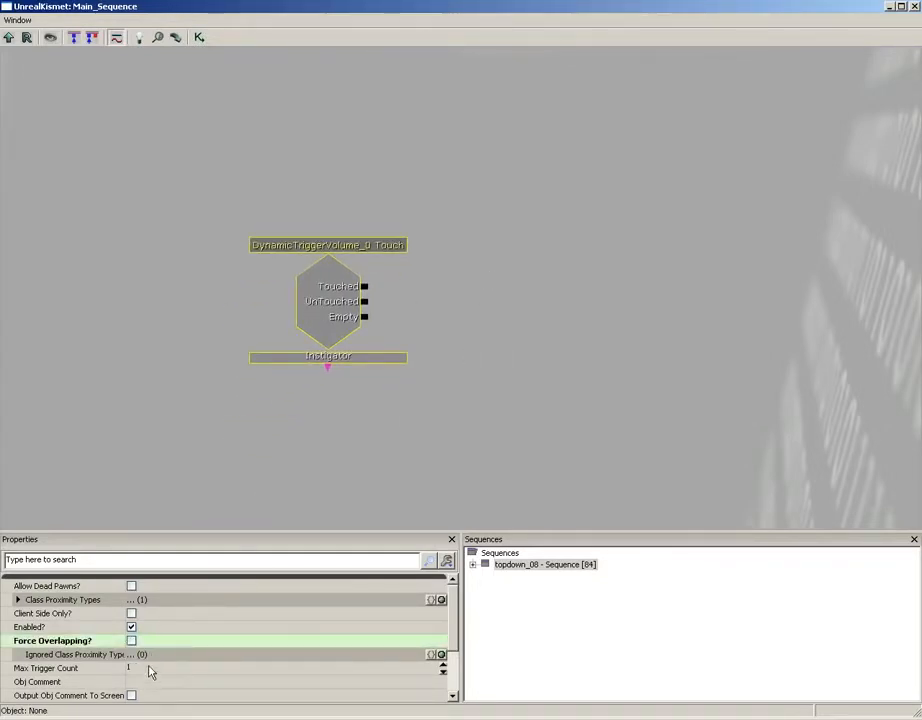
{"action": "left_click", "coordinate": [148, 668]}
{"action": "type", "text": "0"}
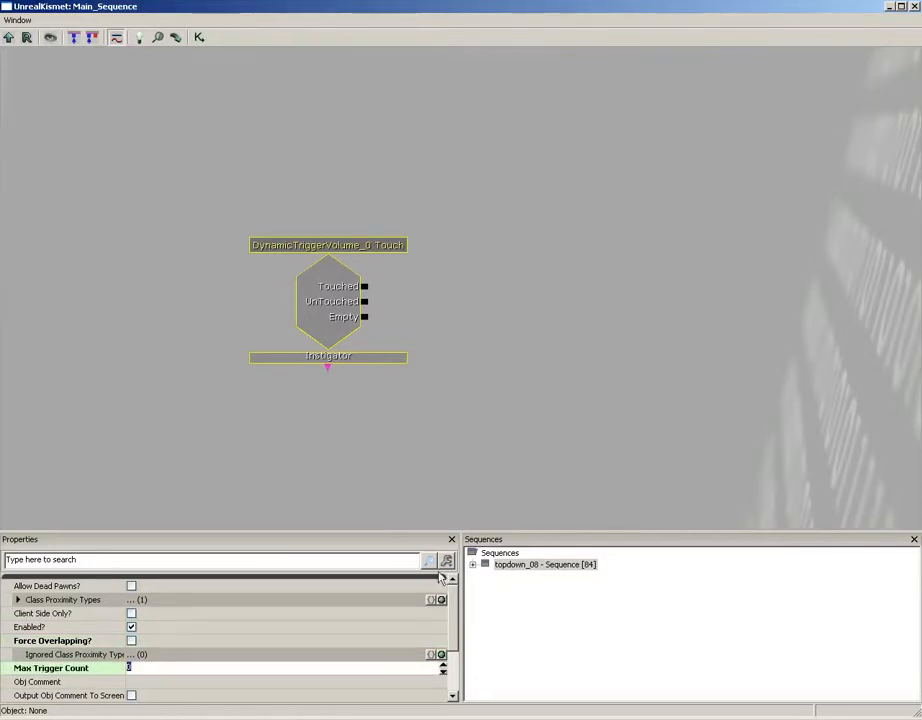
Add a Compare Bool condition beside the DynamicTriggerVolume_0 Touch event and connect the event's Touched output to its In.
{"action": "left_click_drag", "start_coordinate": [466, 405], "coordinate": [421, 352]}
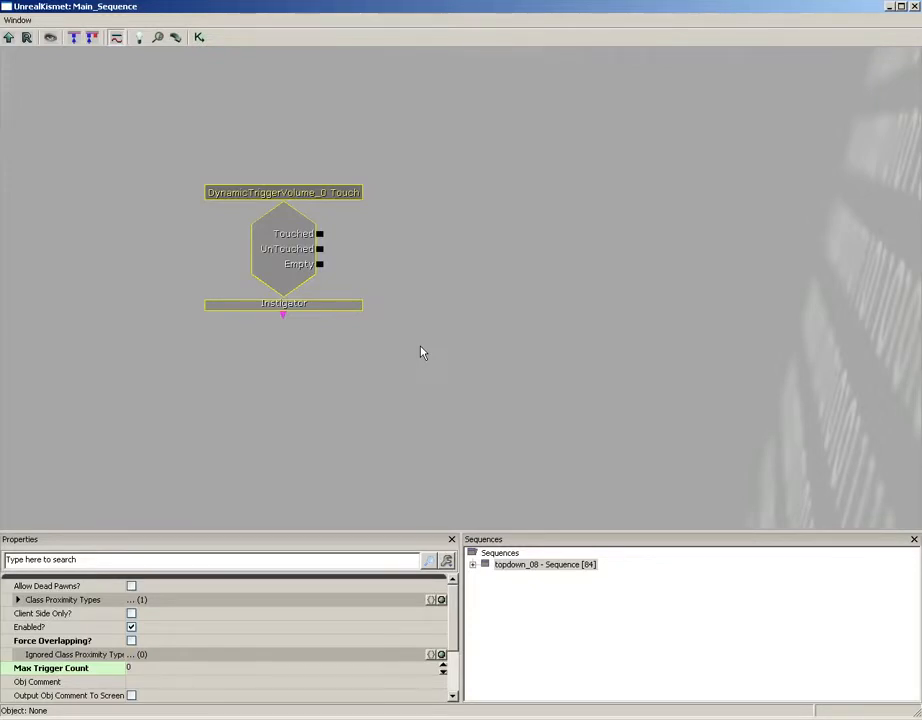
{"action": "right_click", "coordinate": [371, 224]}
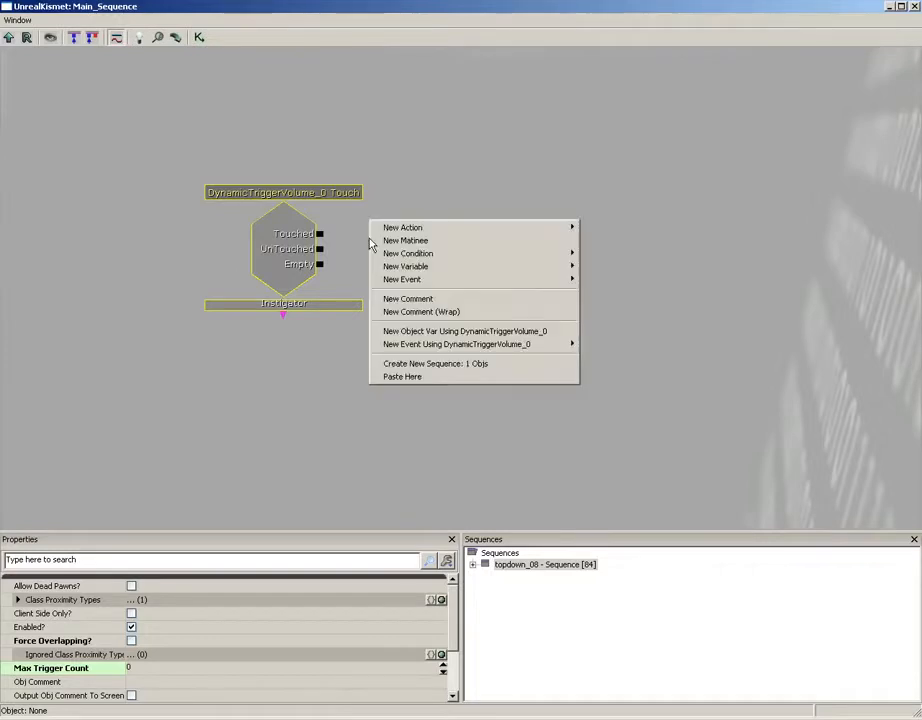
{"action": "mouse_move", "coordinate": [387, 258]}
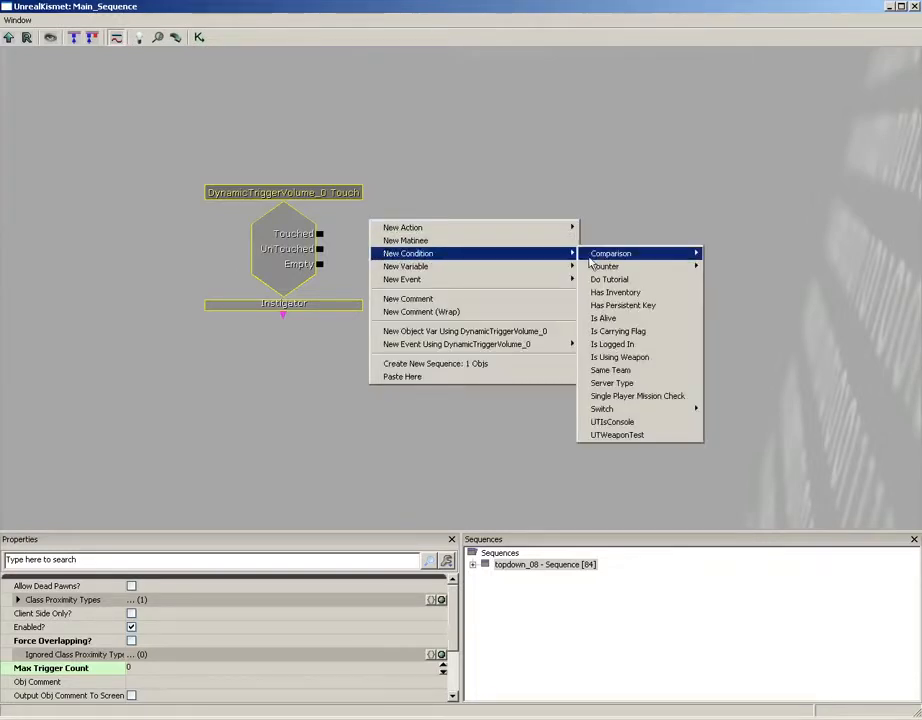
{"action": "mouse_move", "coordinate": [625, 253]}
{"action": "left_click", "coordinate": [735, 253]}
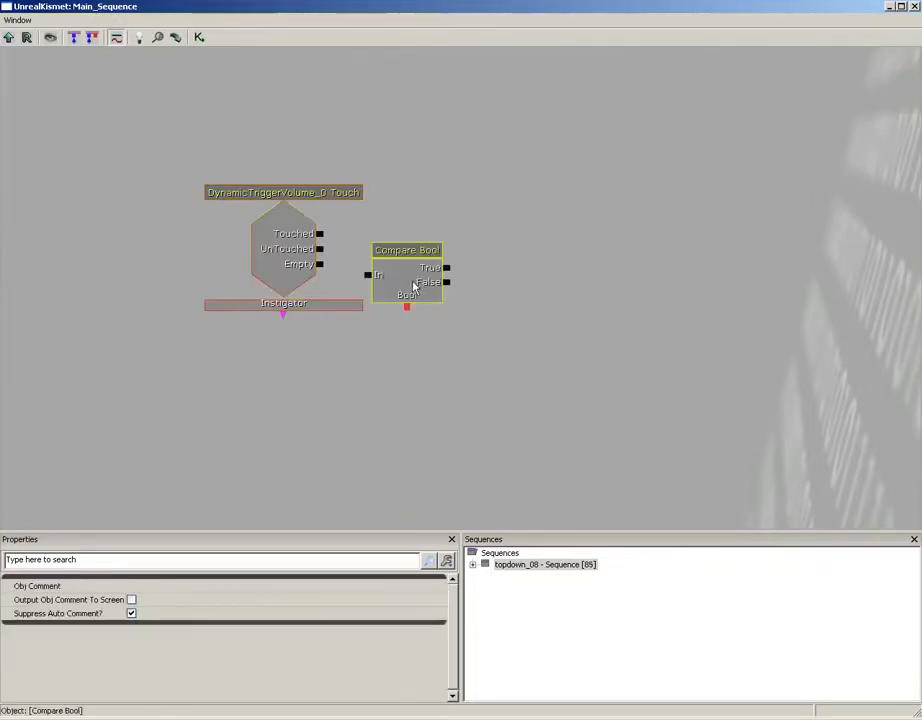
{"action": "left_click_drag", "start_coordinate": [414, 289], "coordinate": [443, 249]}
{"action": "left_click_drag", "start_coordinate": [321, 237], "coordinate": [397, 235]}
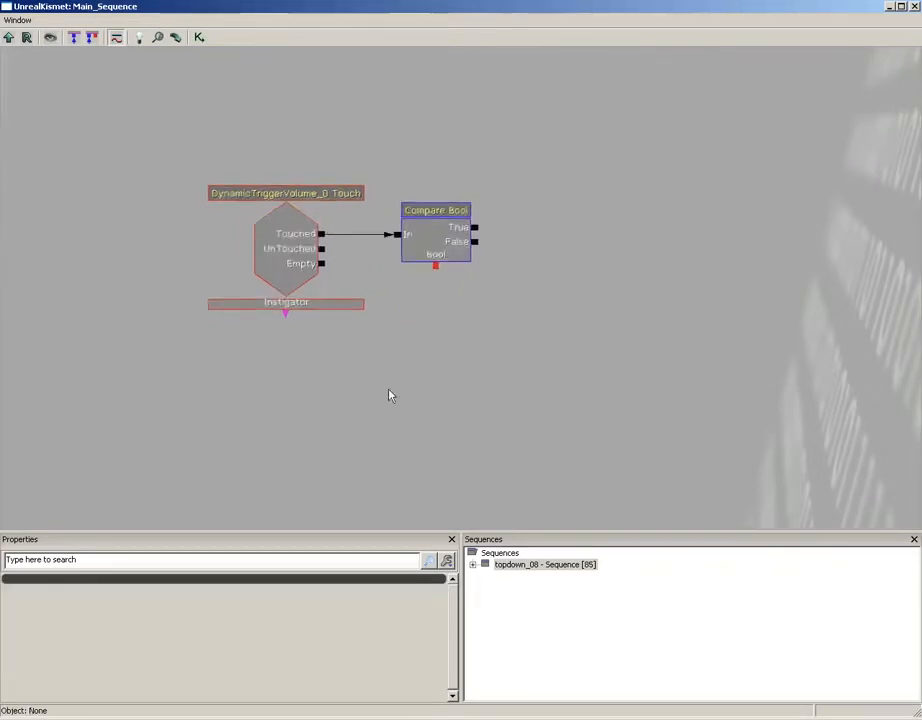
Create a Bool variable named bCanMove_TV0 inside the Global Variables comment box, beside bHasKeys.
{"action": "scroll", "coordinate": [389, 393], "scroll_direction": "down", "scroll_amount": 6}
{"action": "left_click_drag", "start_coordinate": [381, 386], "coordinate": [841, 374]}
{"action": "left_click_drag", "start_coordinate": [276, 305], "coordinate": [638, 372]}
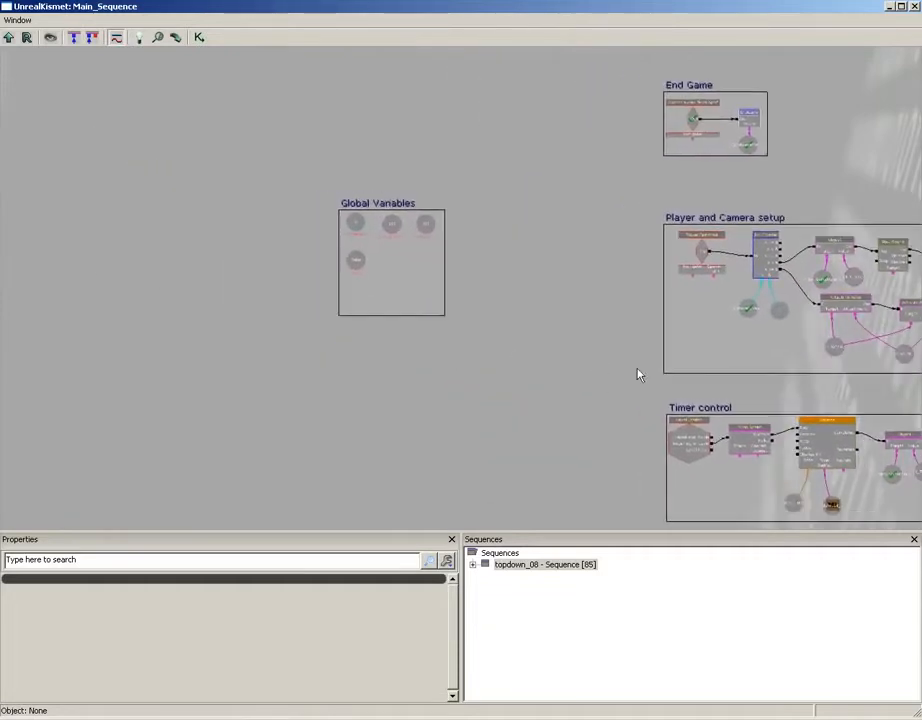
{"action": "scroll", "coordinate": [442, 319], "scroll_direction": "up", "scroll_amount": 4}
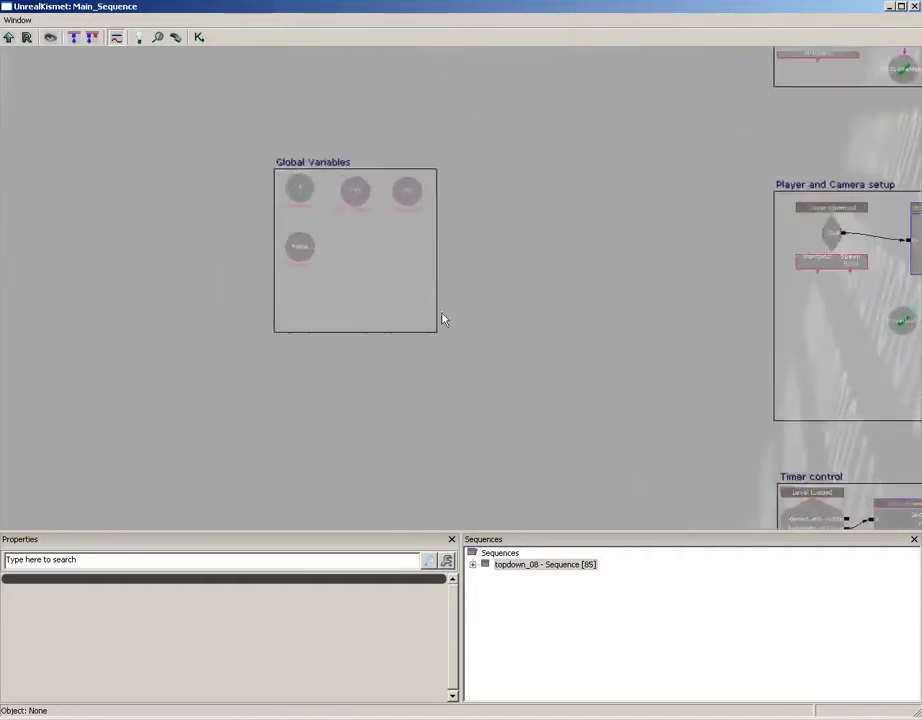
{"action": "right_click", "coordinate": [323, 238]}
{"action": "mouse_move", "coordinate": [349, 263]}
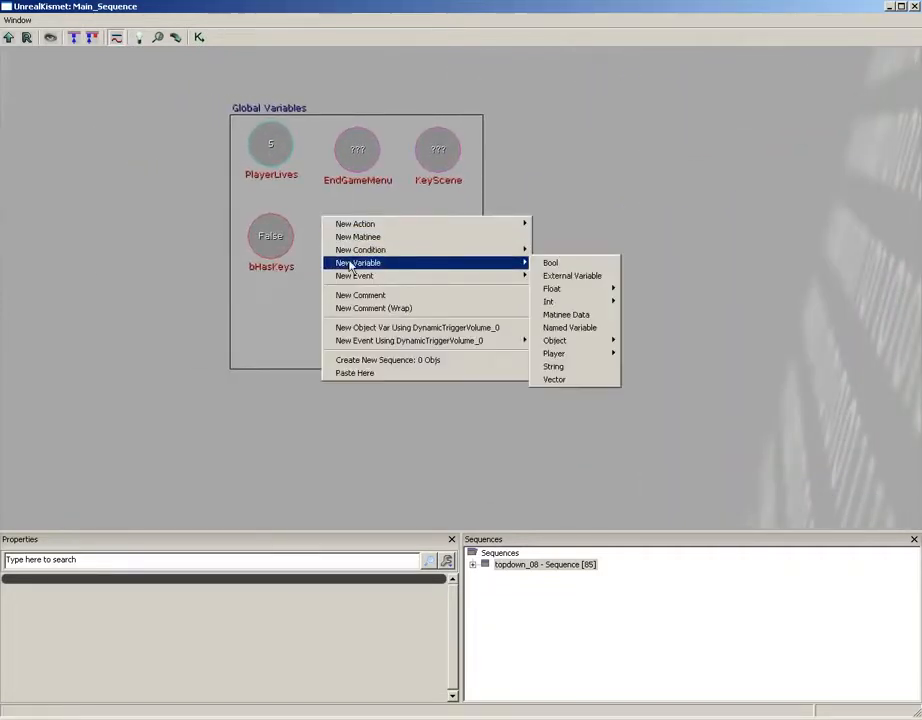
{"action": "left_click", "coordinate": [549, 263]}
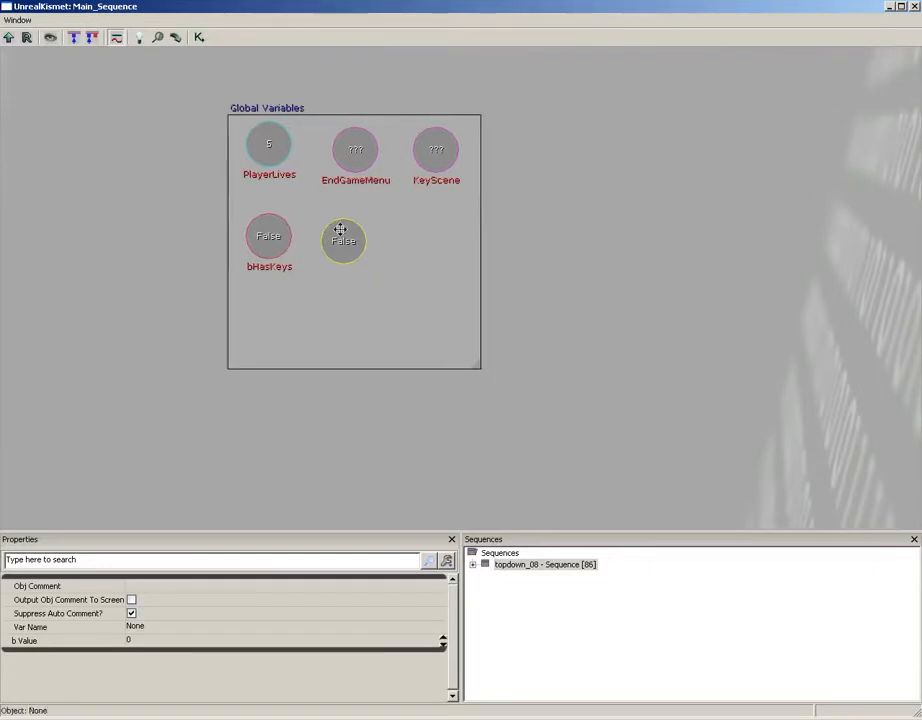
{"action": "left_click", "coordinate": [136, 626]}
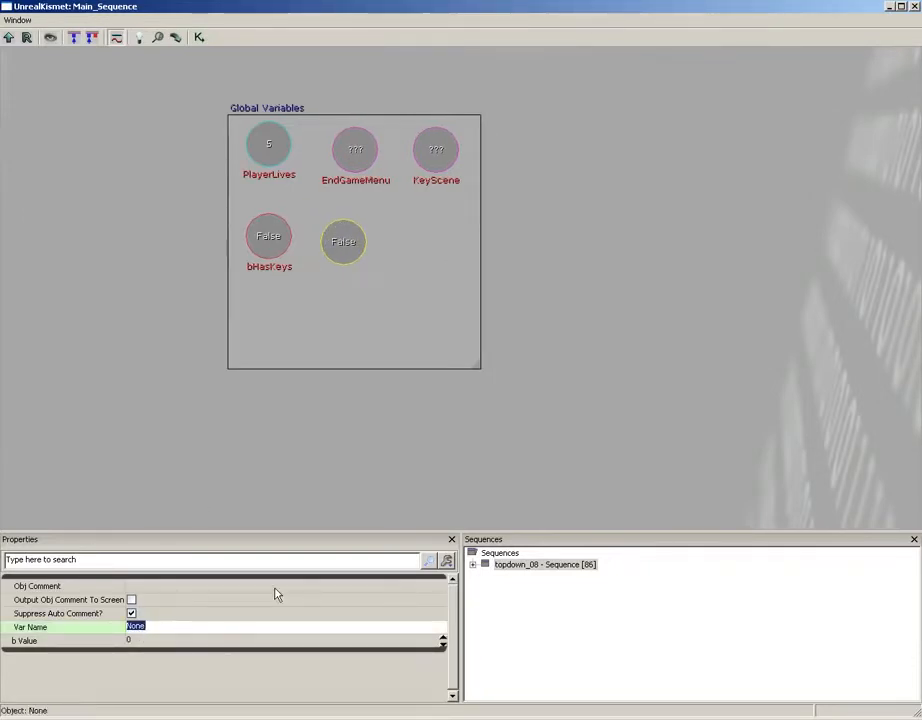
{"action": "type", "text": "bCanMove_TV0"}
{"action": "key", "text": "Return"}
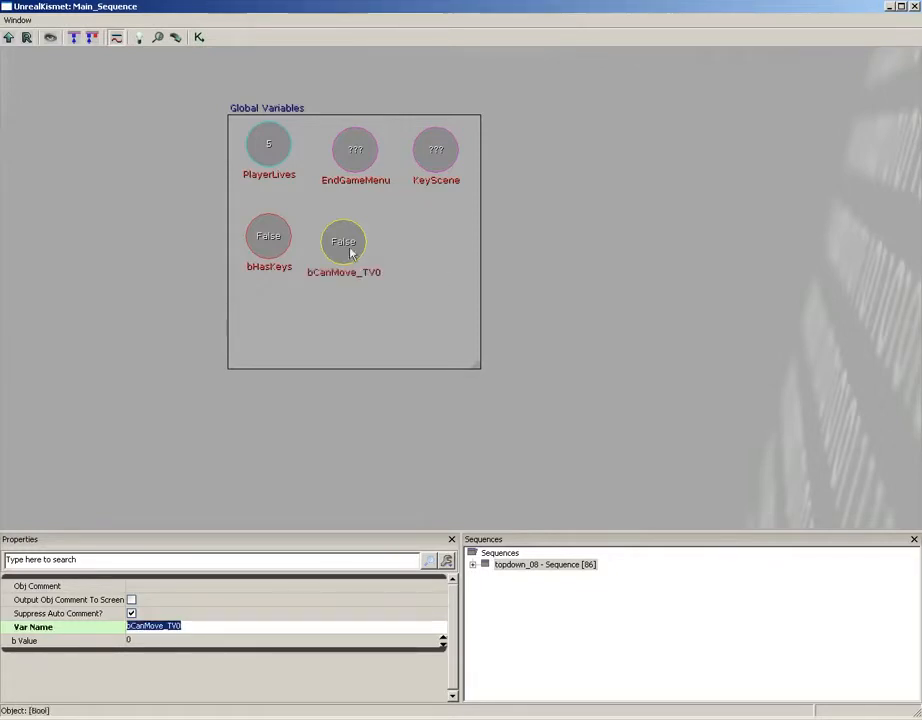
Set the b Value of the bCanMove_TV0 variable to 1.
{"action": "left_click", "coordinate": [228, 492]}
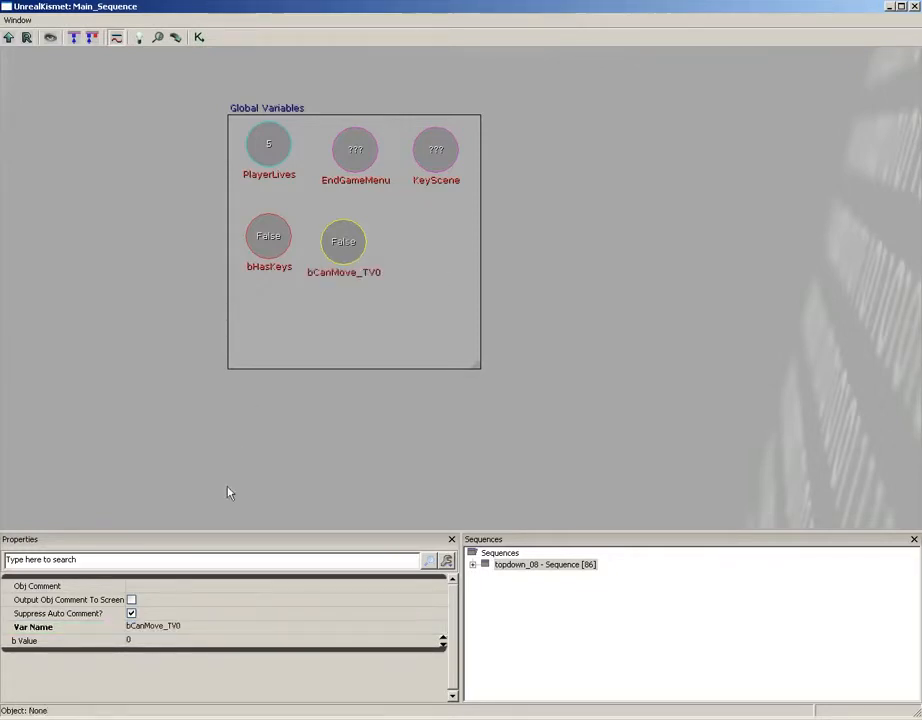
{"action": "left_click", "coordinate": [138, 641]}
{"action": "type", "text": "1"}
{"action": "key", "text": "Return"}
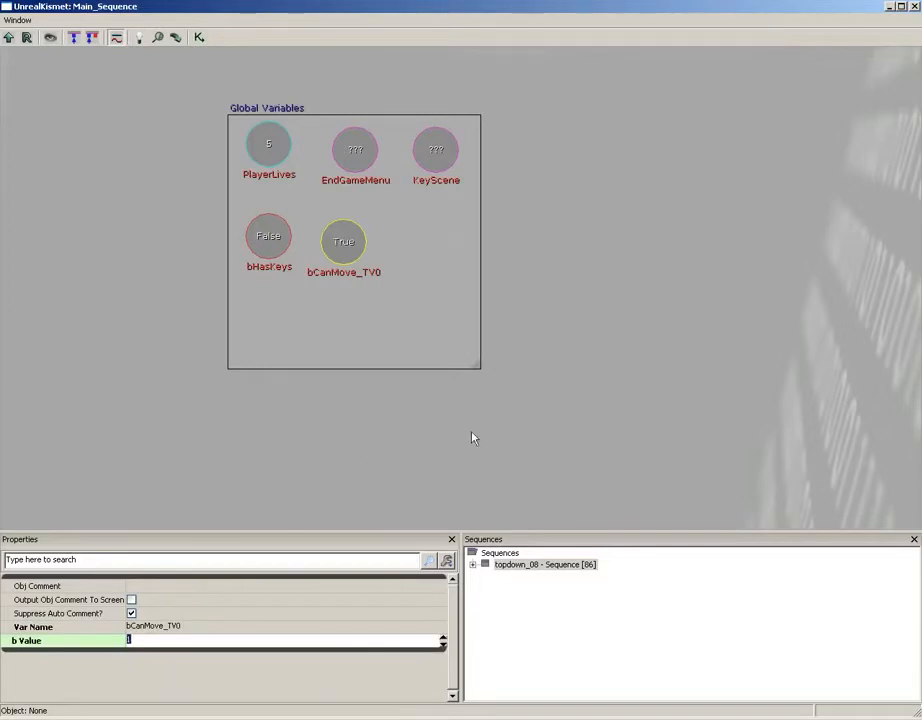
Add a Named Variable that finds bCanMove_TV0 below the Compare Bool node and link it to the node's Bool input.
{"action": "left_click_drag", "start_coordinate": [470, 434], "coordinate": [363, 416]}
{"action": "left_click_drag", "start_coordinate": [615, 338], "coordinate": [237, 317]}
{"action": "left_click_drag", "start_coordinate": [790, 331], "coordinate": [423, 363]}
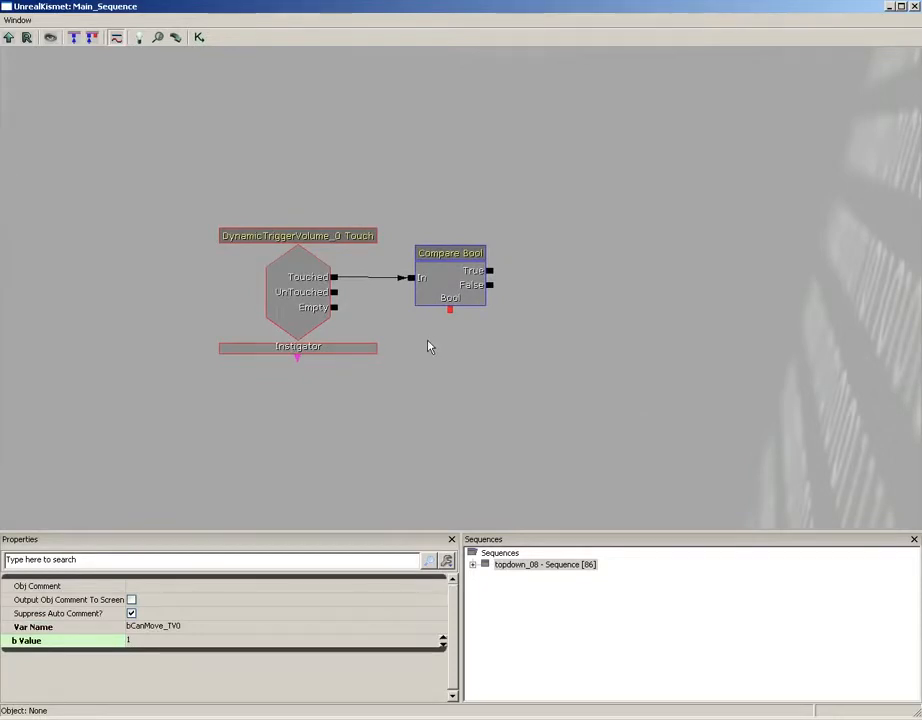
{"action": "right_click", "coordinate": [430, 345]}
{"action": "mouse_move", "coordinate": [456, 372]}
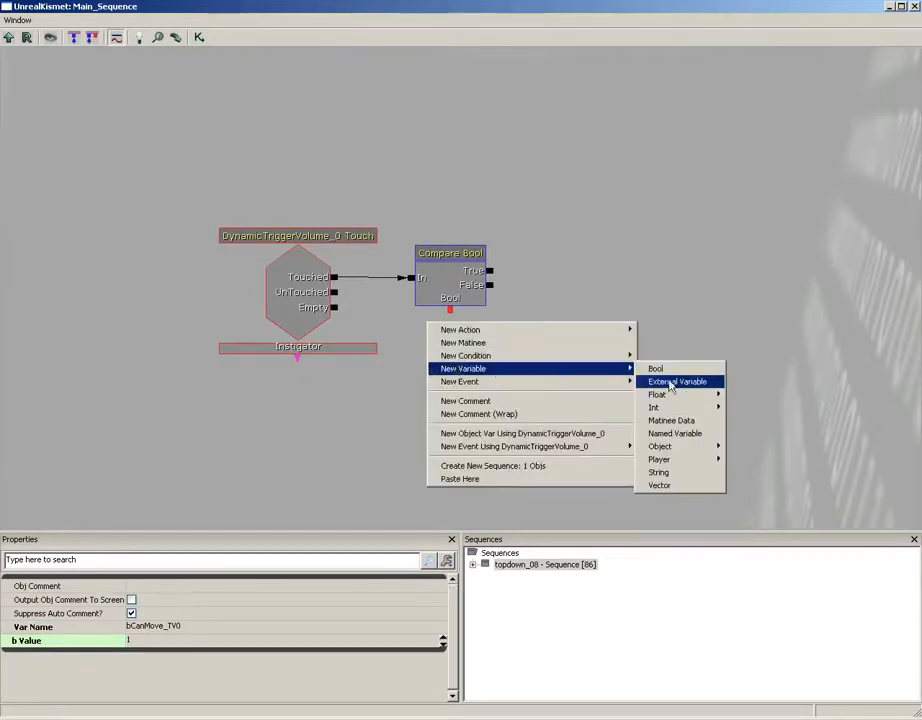
{"action": "left_click", "coordinate": [675, 434]}
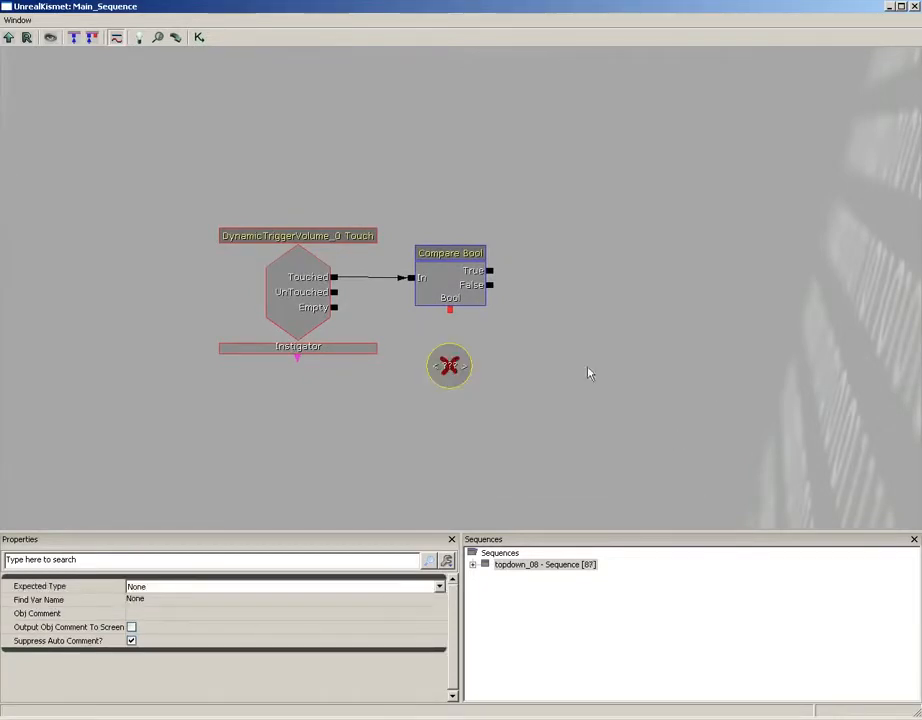
{"action": "left_click", "coordinate": [158, 598]}
{"action": "type", "text": "bcanmove_tv"}
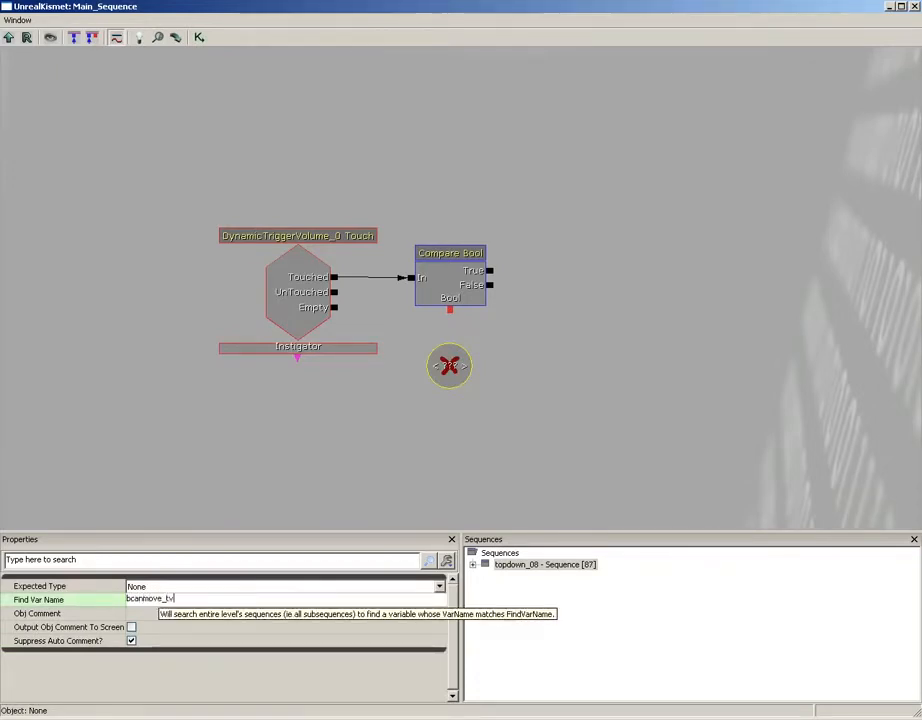
{"action": "type", "text": "0"}
{"action": "key", "text": "Return"}
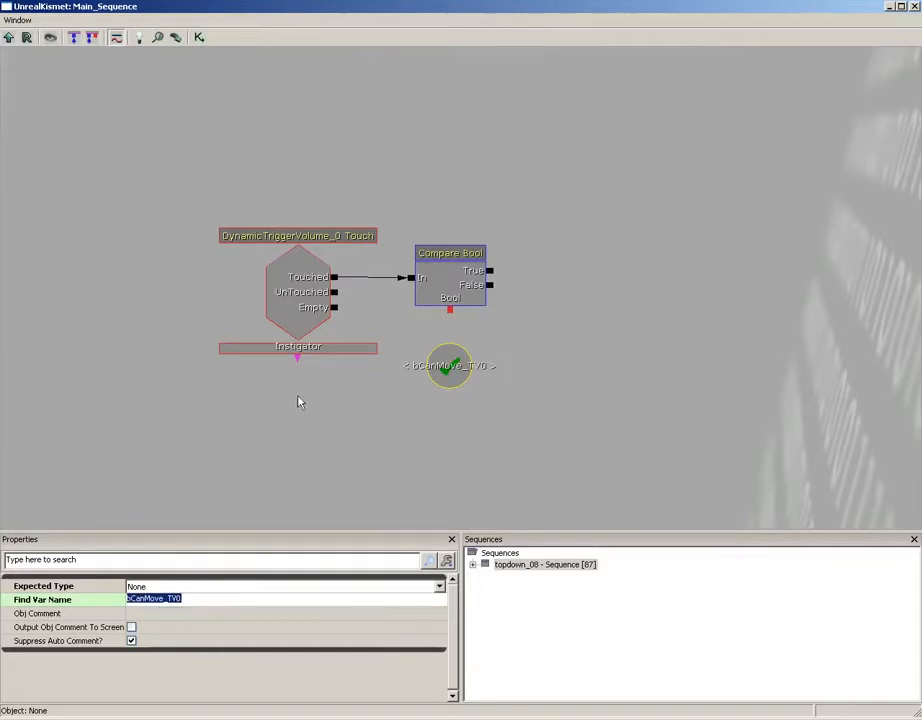
{"action": "left_click_drag", "start_coordinate": [449, 310], "coordinate": [443, 356]}
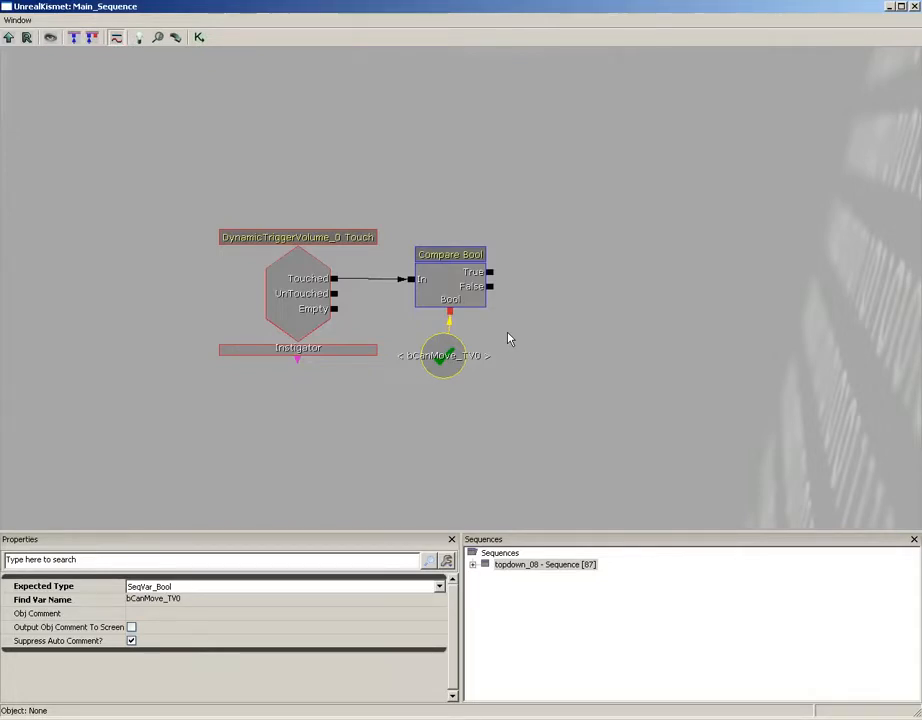
Add a Set Variable Object action above and beyond Compare Bool and connect the True output to its In.
{"action": "left_click_drag", "start_coordinate": [582, 265], "coordinate": [457, 311]}
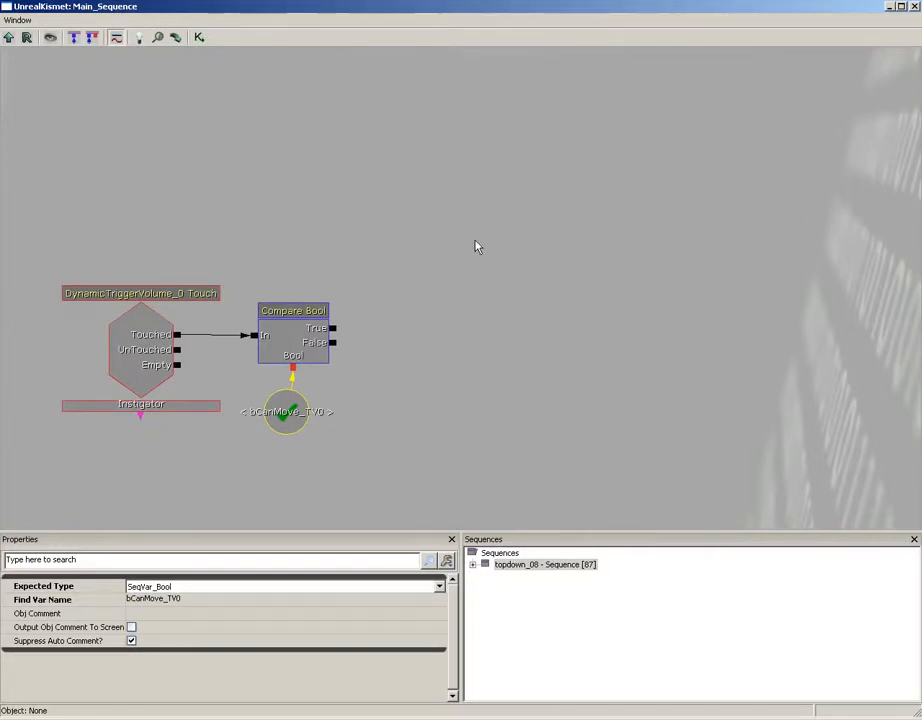
{"action": "right_click", "coordinate": [367, 271]}
{"action": "mouse_move", "coordinate": [398, 277]}
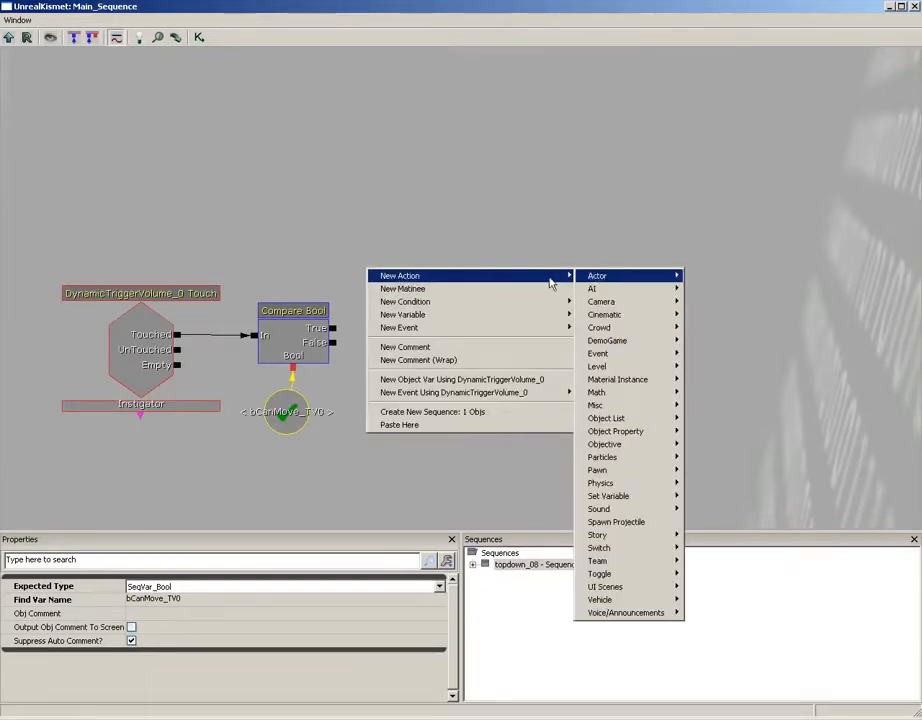
{"action": "mouse_move", "coordinate": [643, 498]}
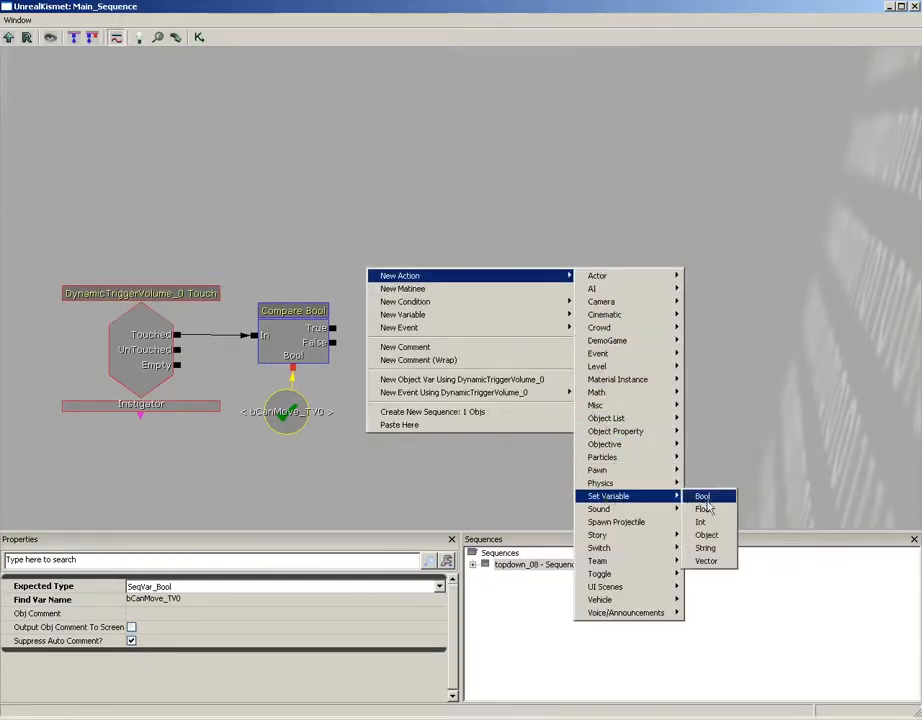
{"action": "left_click", "coordinate": [706, 535]}
{"action": "left_click_drag", "start_coordinate": [404, 318], "coordinate": [444, 261]}
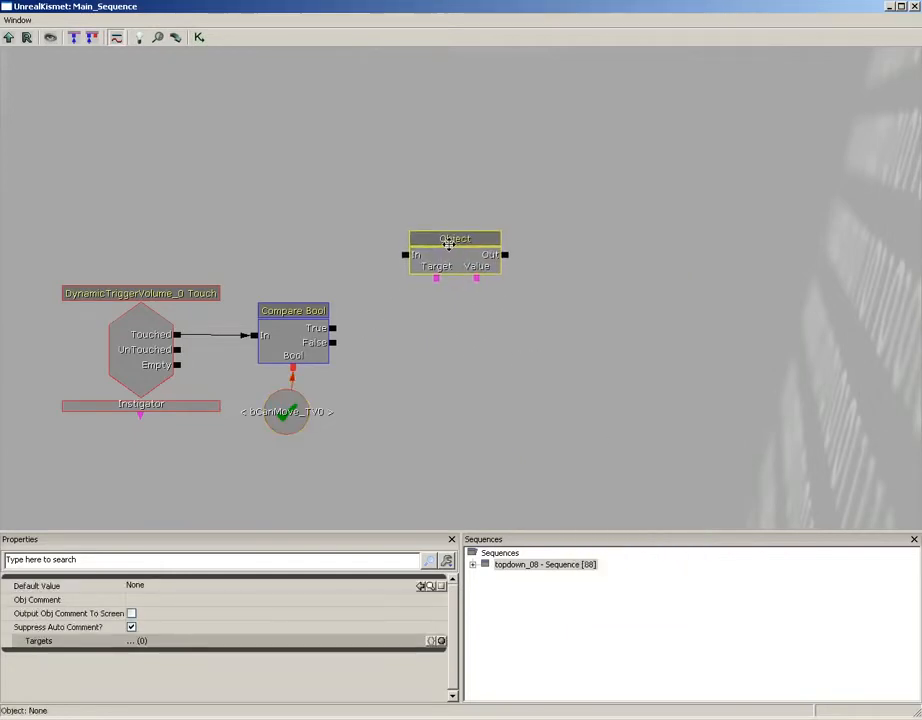
{"action": "left_click_drag", "start_coordinate": [334, 328], "coordinate": [394, 255]}
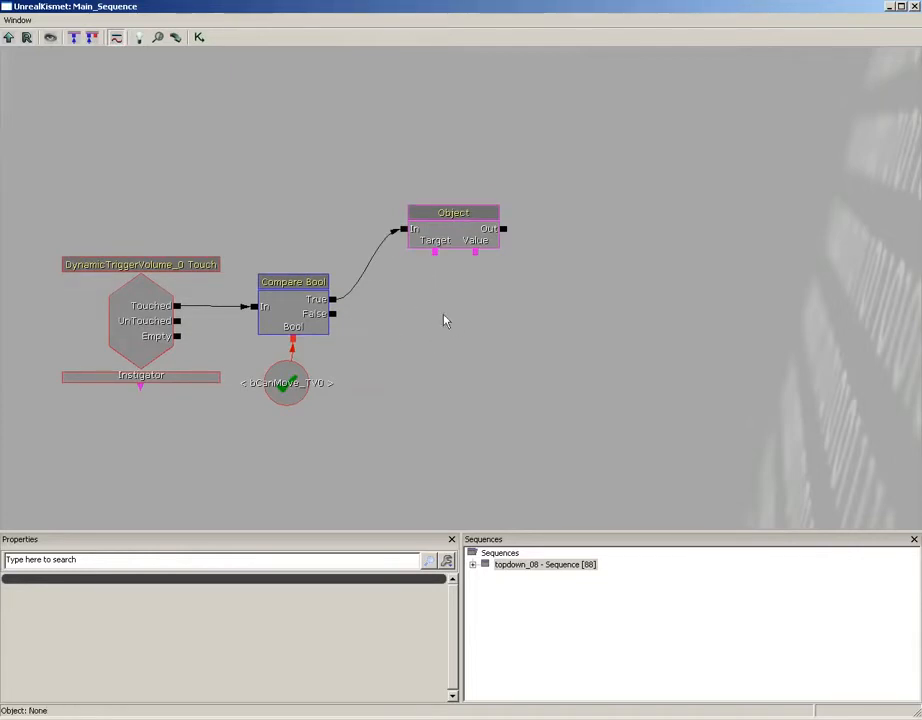
Create an Object variable in the Global Variables box, place it under KeyScene and name it MovingBlock.
{"action": "left_click_drag", "start_coordinate": [165, 193], "coordinate": [218, 382]}
{"action": "right_click", "coordinate": [397, 228]}
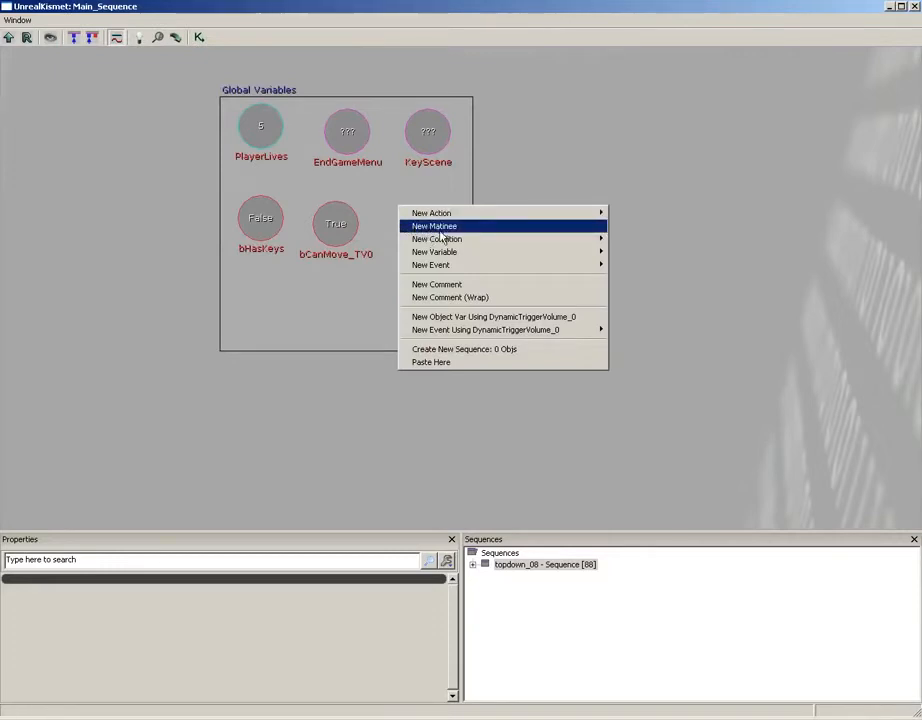
{"action": "mouse_move", "coordinate": [438, 252]}
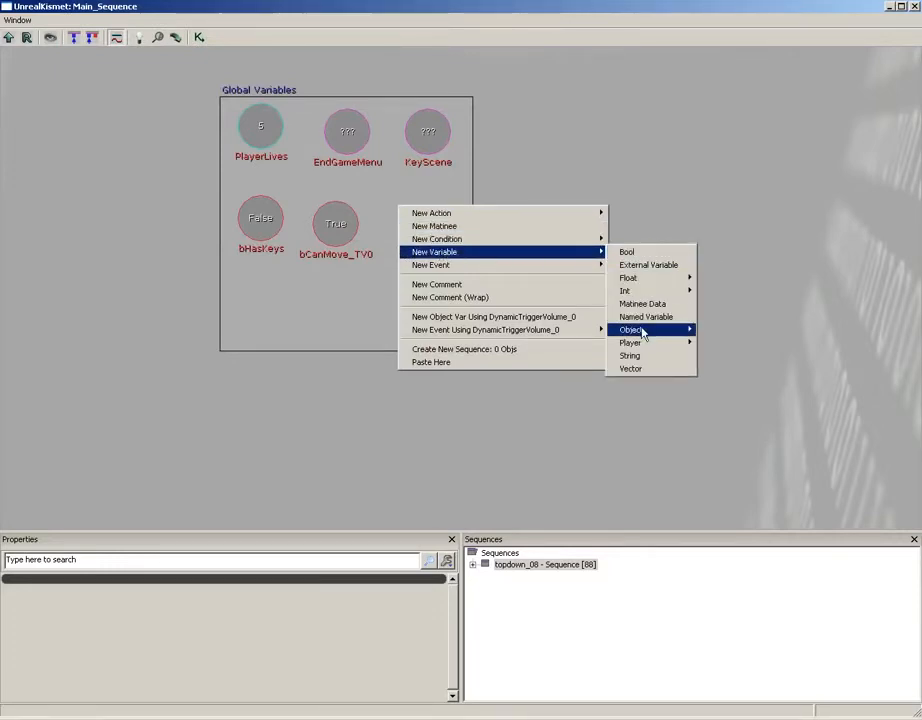
{"action": "mouse_move", "coordinate": [640, 329]}
{"action": "left_click", "coordinate": [722, 342]}
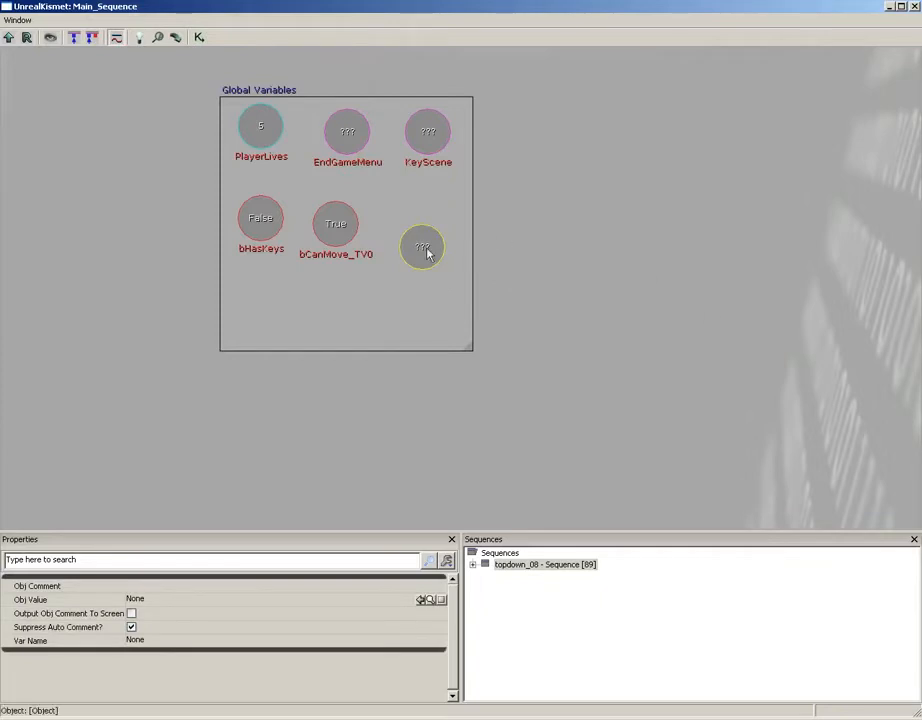
{"action": "left_click_drag", "start_coordinate": [428, 251], "coordinate": [430, 222]}
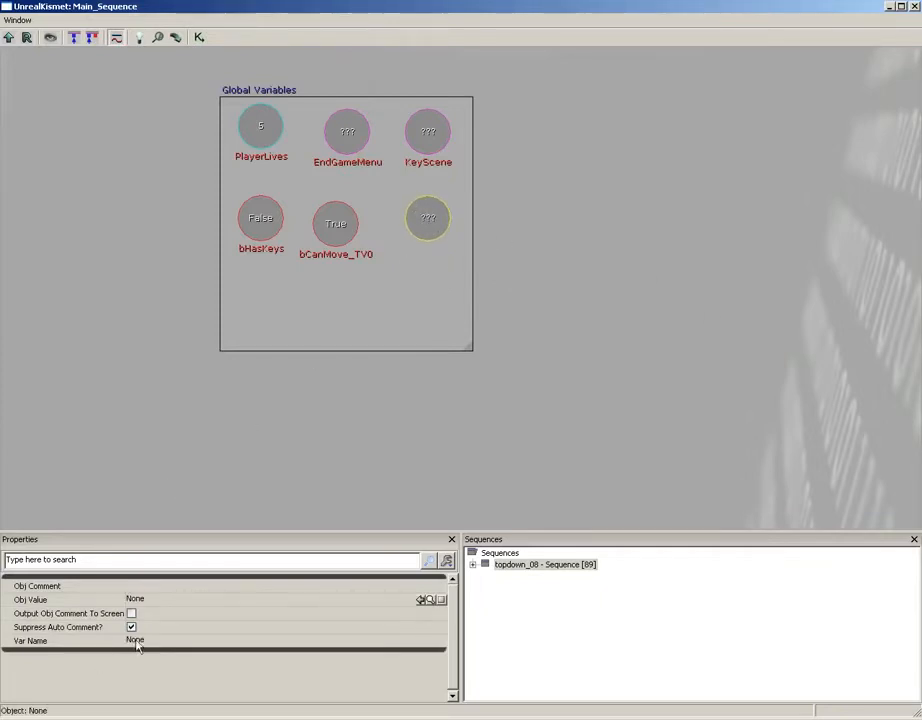
{"action": "left_click", "coordinate": [135, 640]}
{"action": "type", "text": "Moving"}
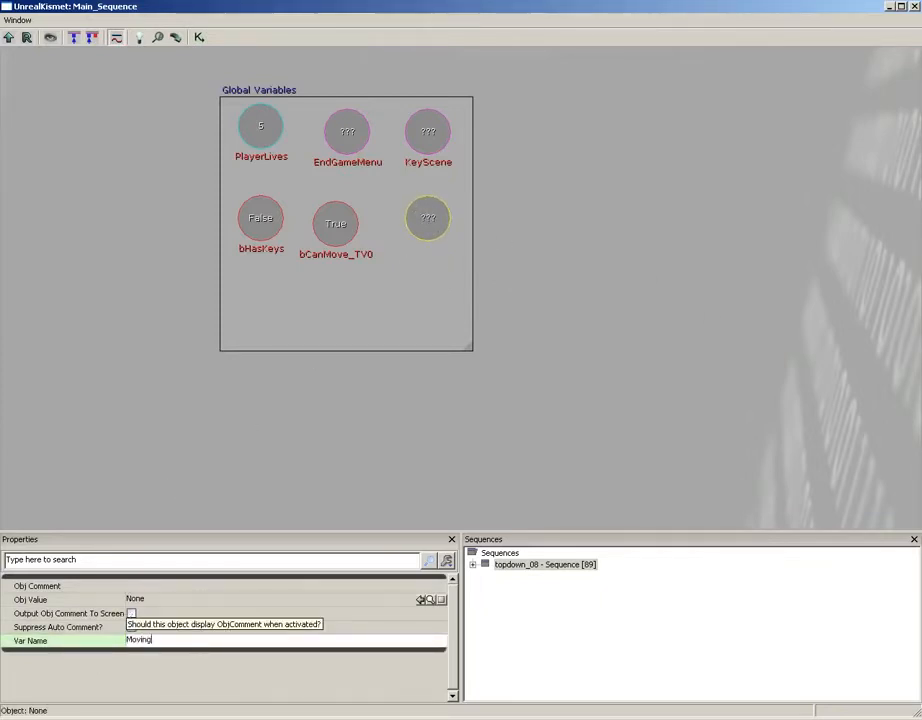
{"action": "type", "text": "Block"}
{"action": "key", "text": "Return"}
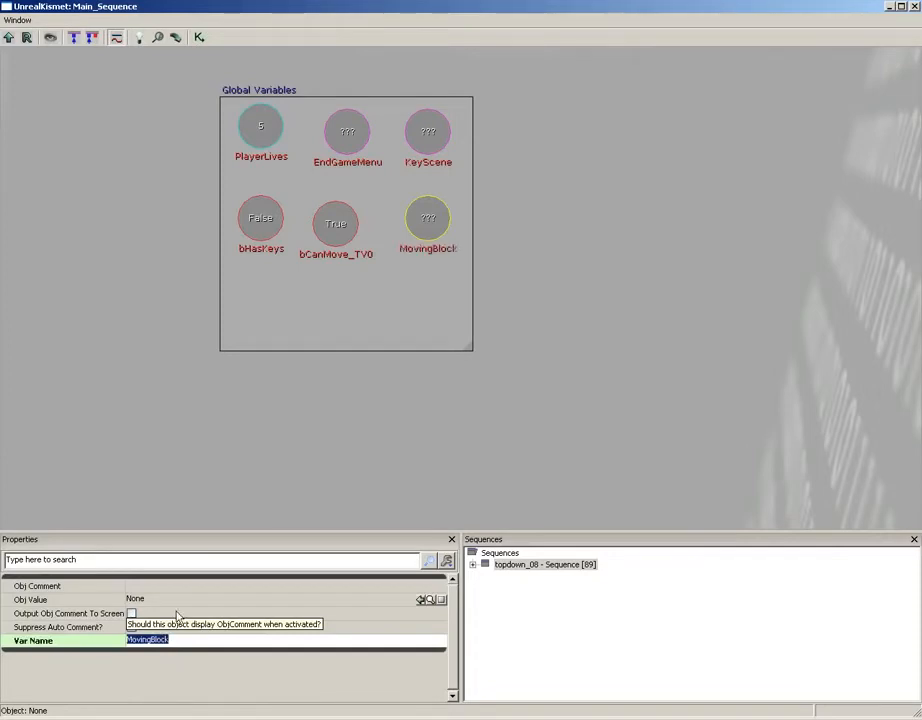
Add a Named Variable below the Set Variable Object node and set its Find Var Name to MovingBlock.
{"action": "left_click_drag", "start_coordinate": [690, 394], "coordinate": [140, 370]}
{"action": "left_click_drag", "start_coordinate": [547, 296], "coordinate": [88, 318]}
{"action": "left_click_drag", "start_coordinate": [613, 290], "coordinate": [52, 262]}
{"action": "left_click_drag", "start_coordinate": [674, 312], "coordinate": [420, 286]}
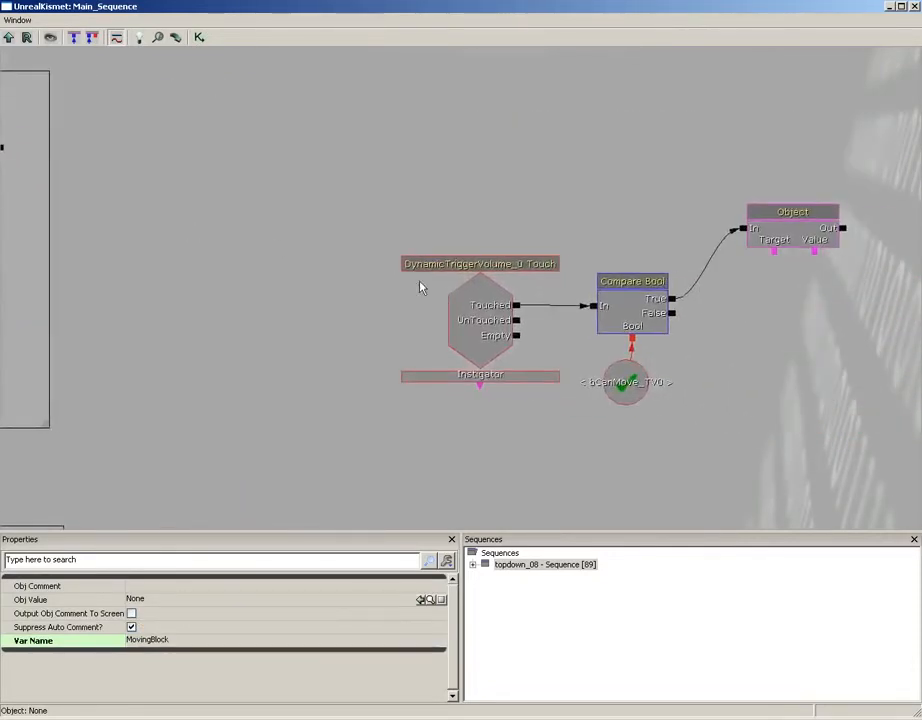
{"action": "left_click_drag", "start_coordinate": [700, 300], "coordinate": [424, 294]}
{"action": "left_click_drag", "start_coordinate": [620, 295], "coordinate": [535, 296]}
{"action": "right_click", "coordinate": [400, 262]}
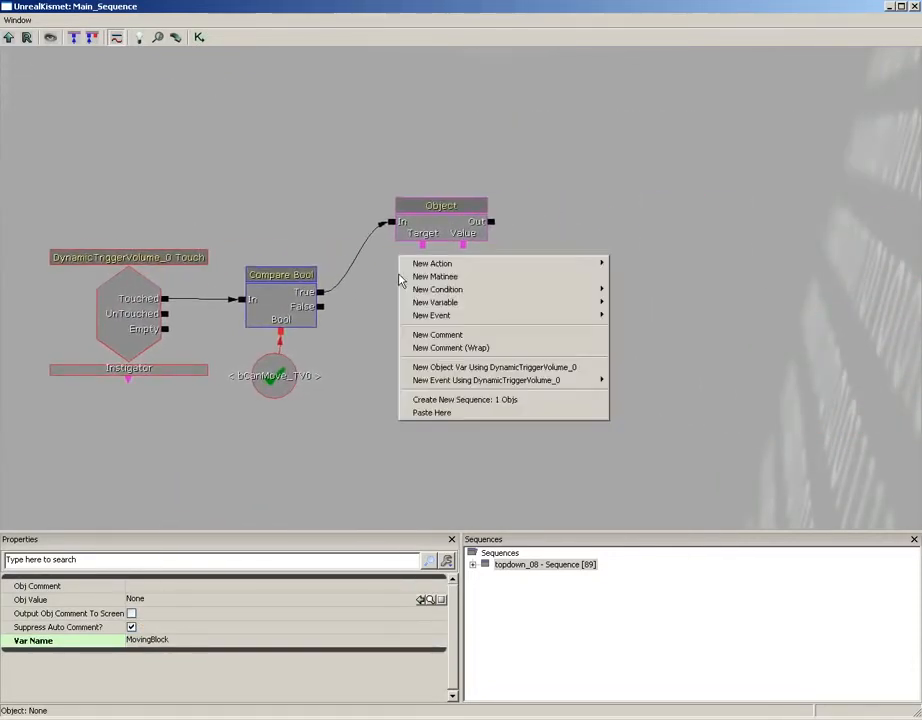
{"action": "mouse_move", "coordinate": [430, 302]}
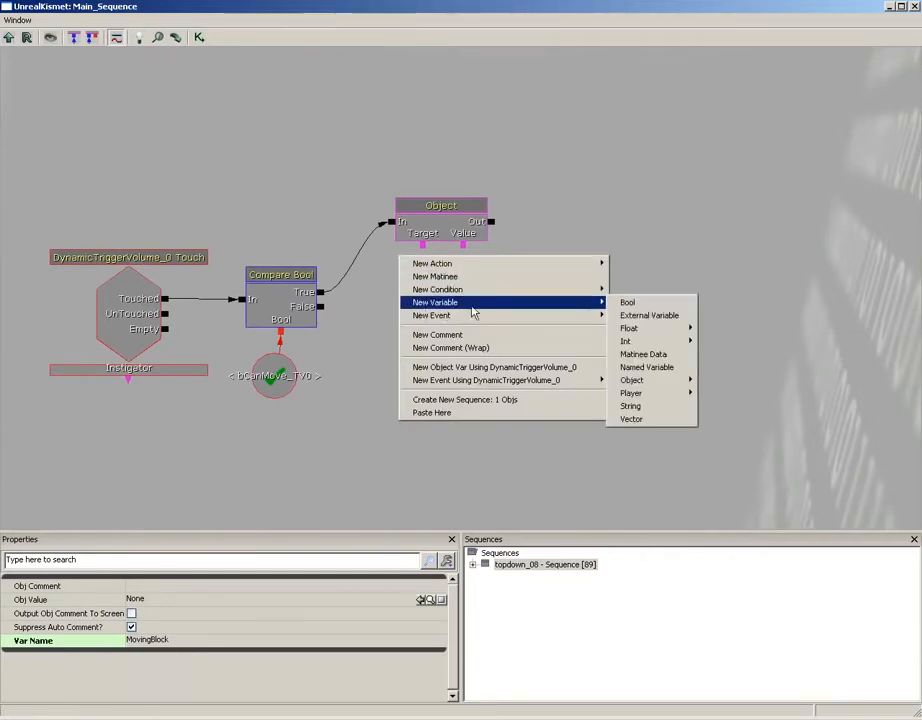
{"action": "left_click", "coordinate": [640, 367]}
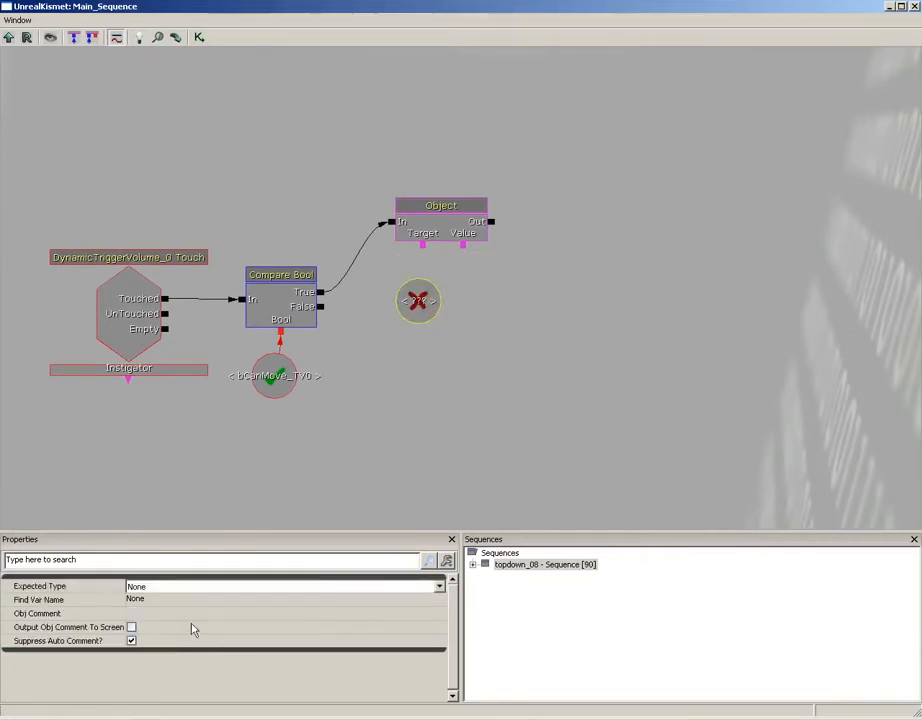
{"action": "left_click", "coordinate": [145, 600]}
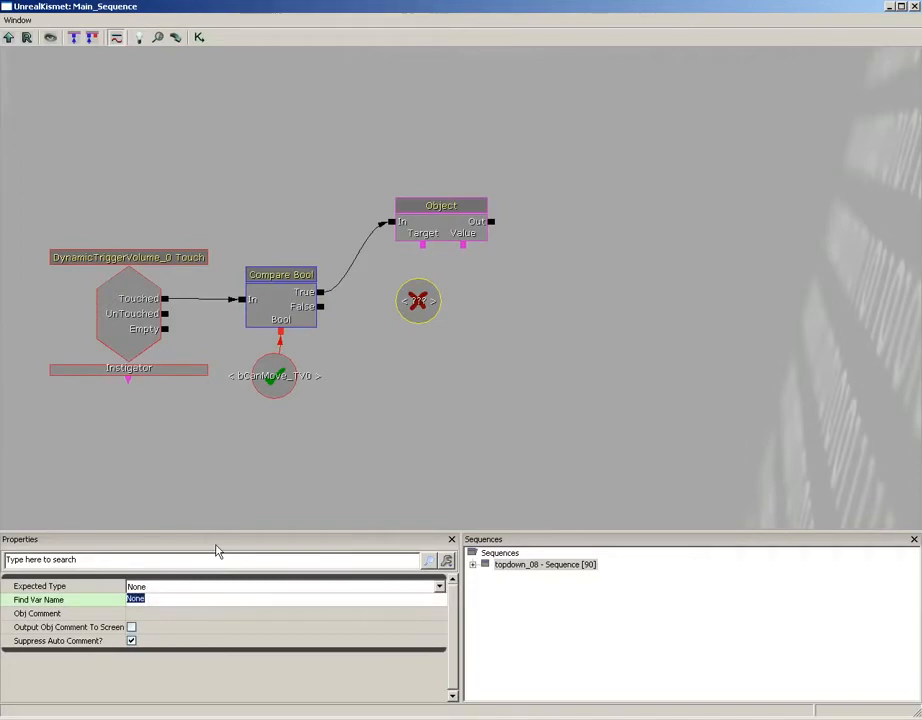
{"action": "type", "text": "MovingBlock"}
{"action": "key", "text": "Return"}
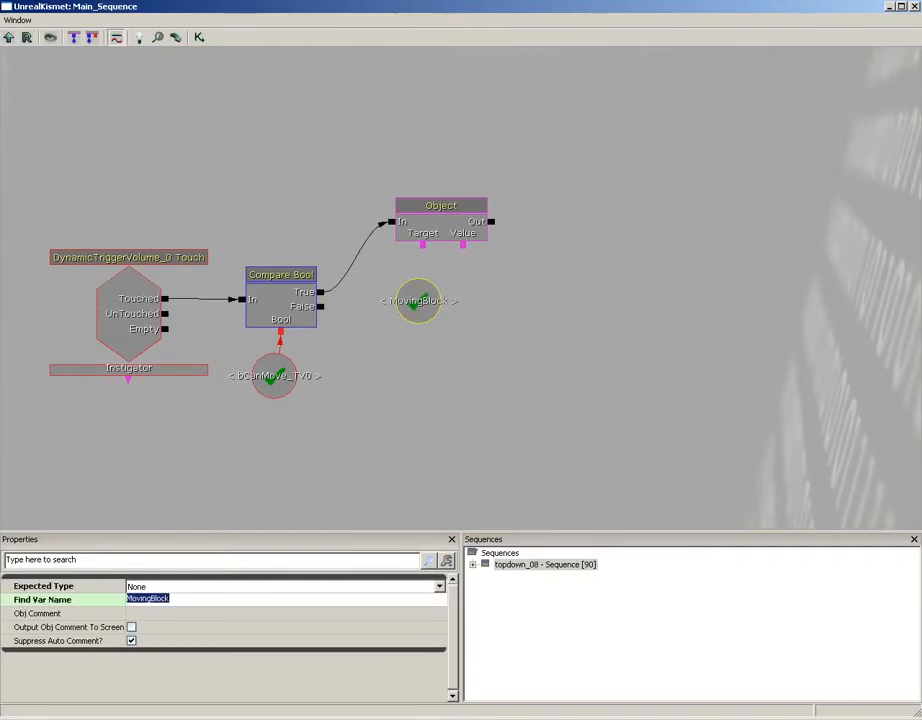
Move the MovingBlock named variable closer beneath the Object node and link it to the node's Target.
{"action": "left_click", "coordinate": [420, 308]}
{"action": "left_click_drag", "start_coordinate": [420, 308], "coordinate": [409, 297], "text": "ctrl"}
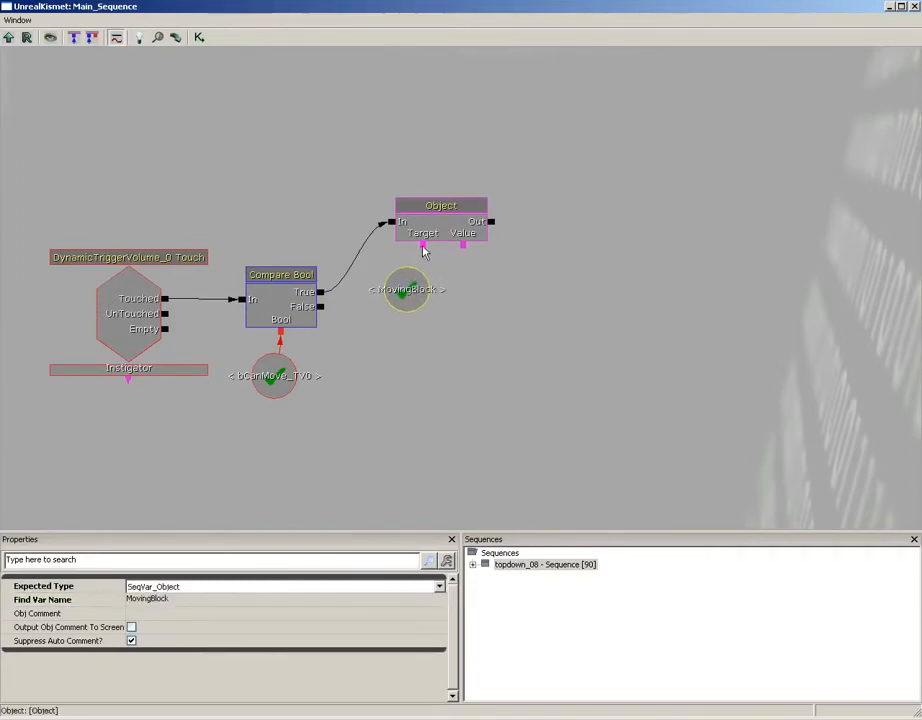
{"action": "left_click_drag", "start_coordinate": [423, 247], "coordinate": [428, 294]}
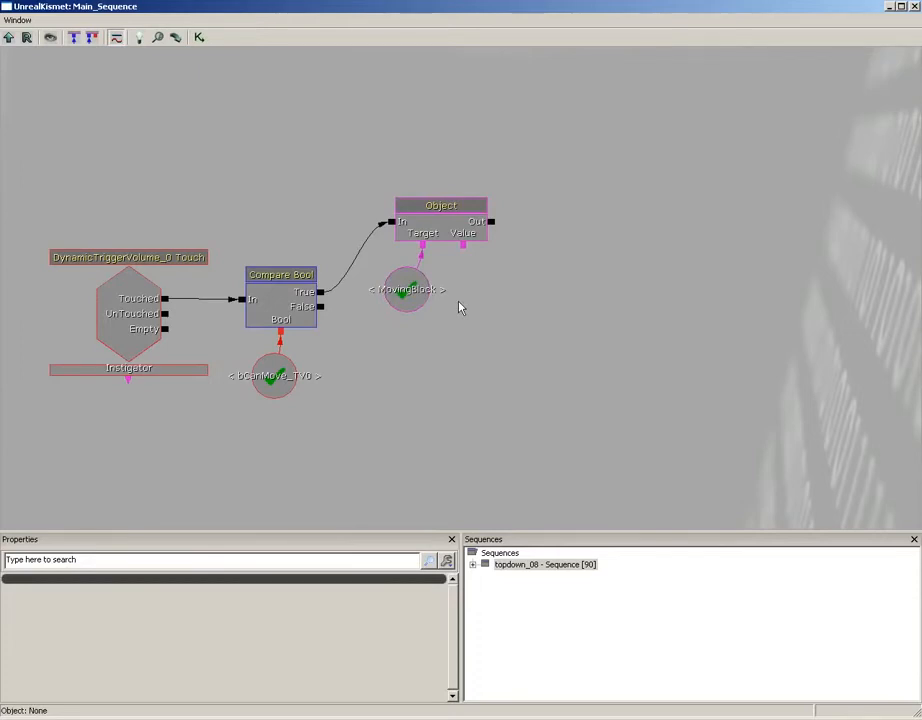
Select the rock block InterpActor_3 in the level, create an object variable from it on the Object node's Value, and place it beside MovingBlock.
{"action": "left_click", "coordinate": [915, 8]}
{"action": "left_click", "coordinate": [363, 523]}
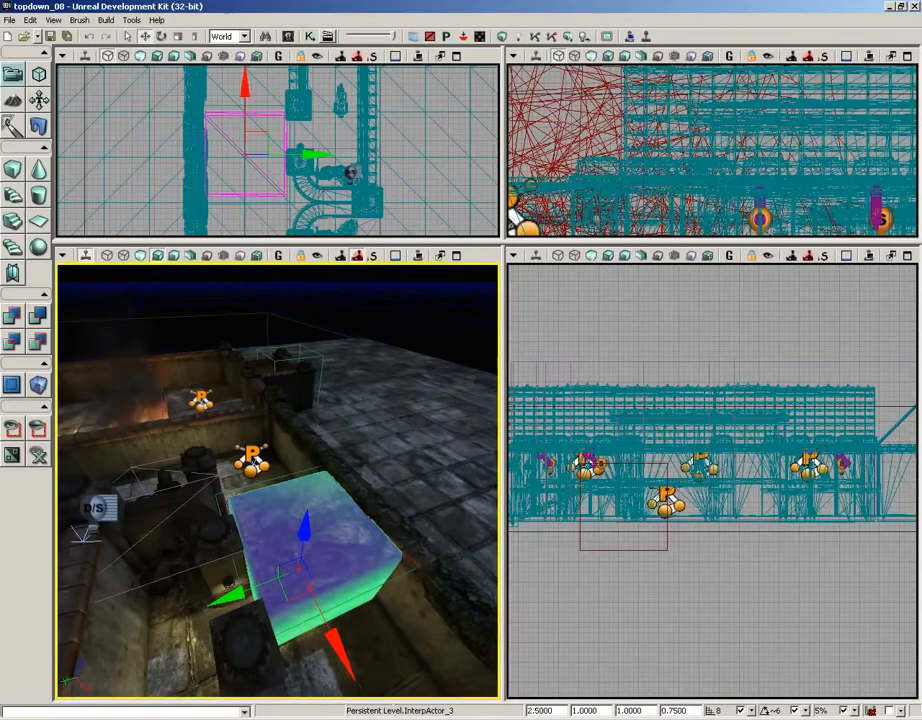
{"action": "left_click", "coordinate": [310, 39]}
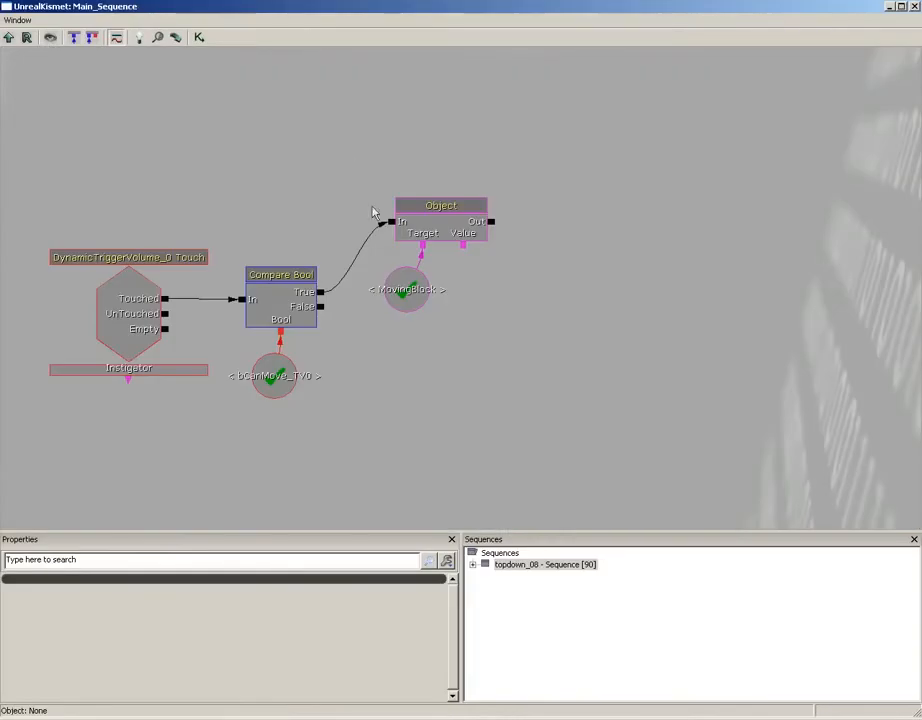
{"action": "right_click", "coordinate": [464, 246]}
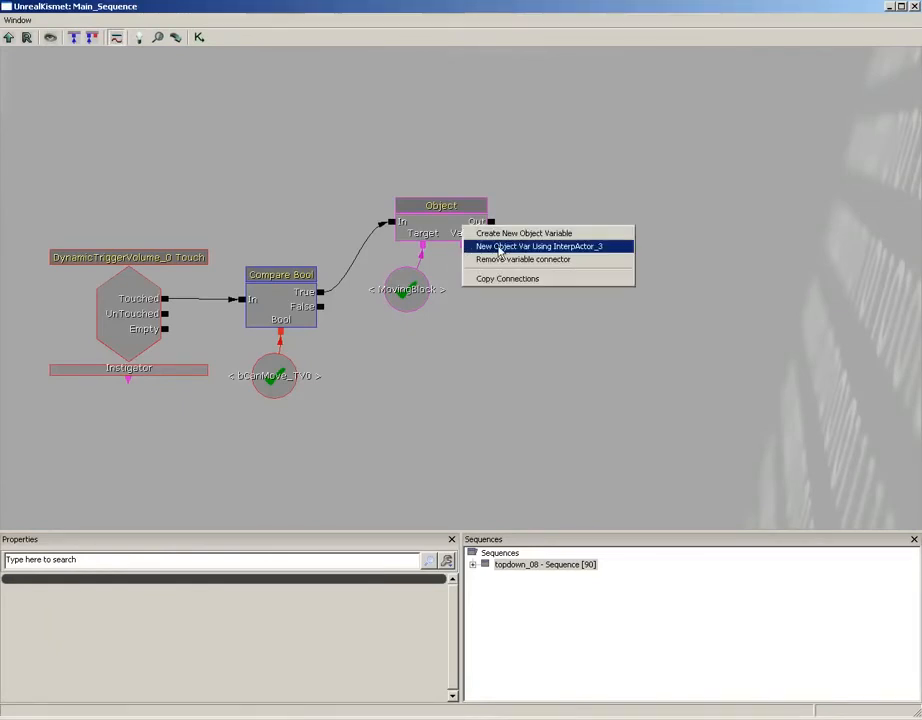
{"action": "left_click", "coordinate": [500, 250]}
{"action": "left_click_drag", "start_coordinate": [451, 282], "coordinate": [518, 284]}
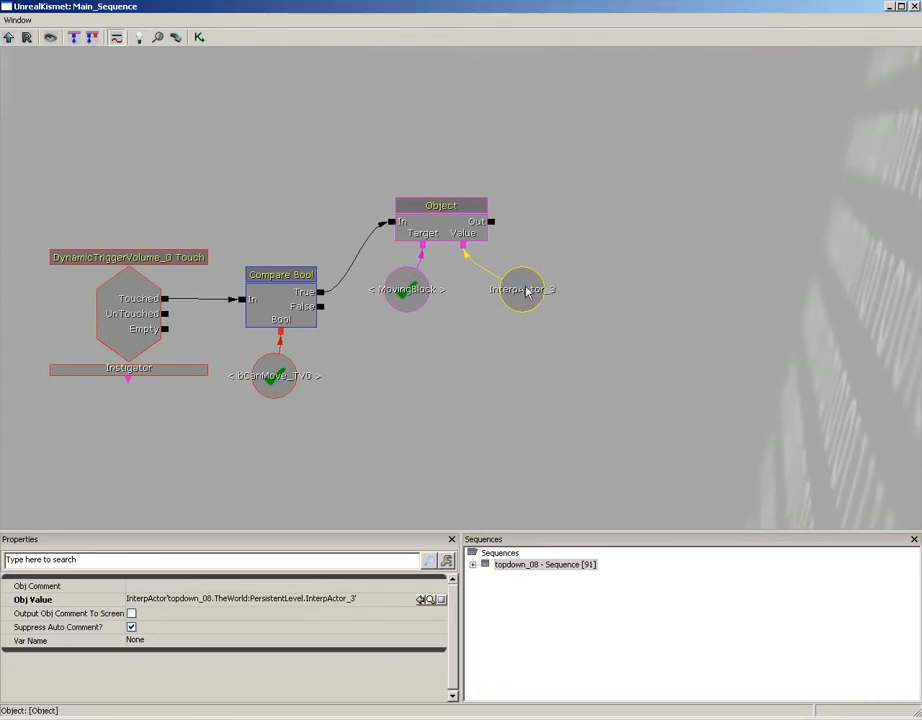
{"action": "left_click_drag", "start_coordinate": [556, 240], "coordinate": [539, 211]}
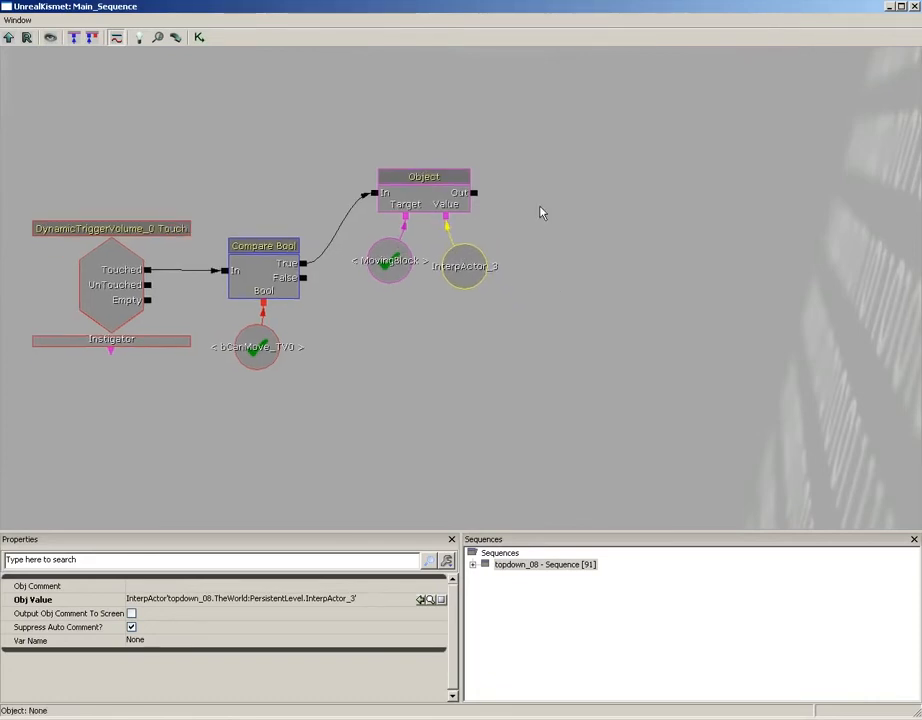